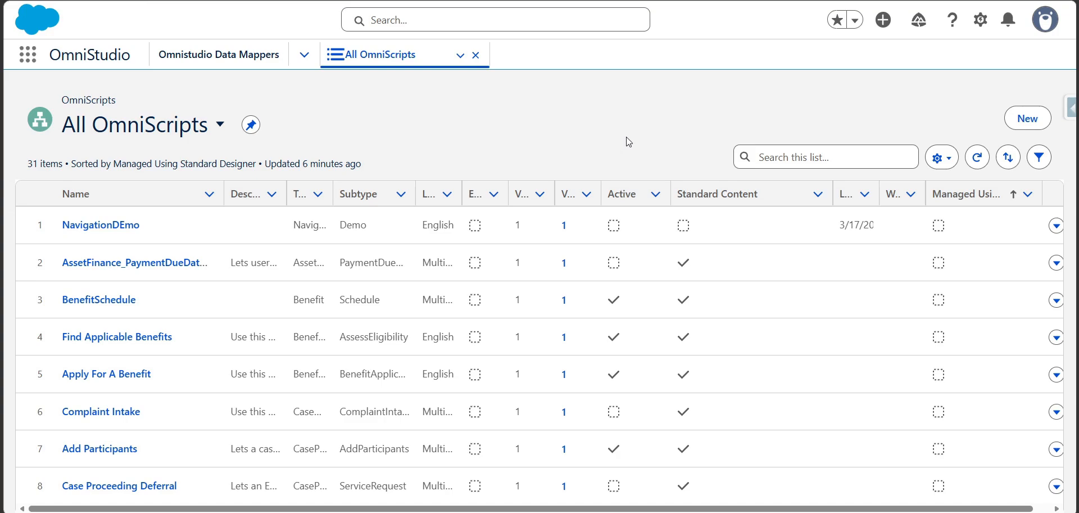
Start a new Omniscript and enter the name "Condtional view properties in OS", keeping English as its language
{"action": "left_click", "coordinate": [1024, 128]}
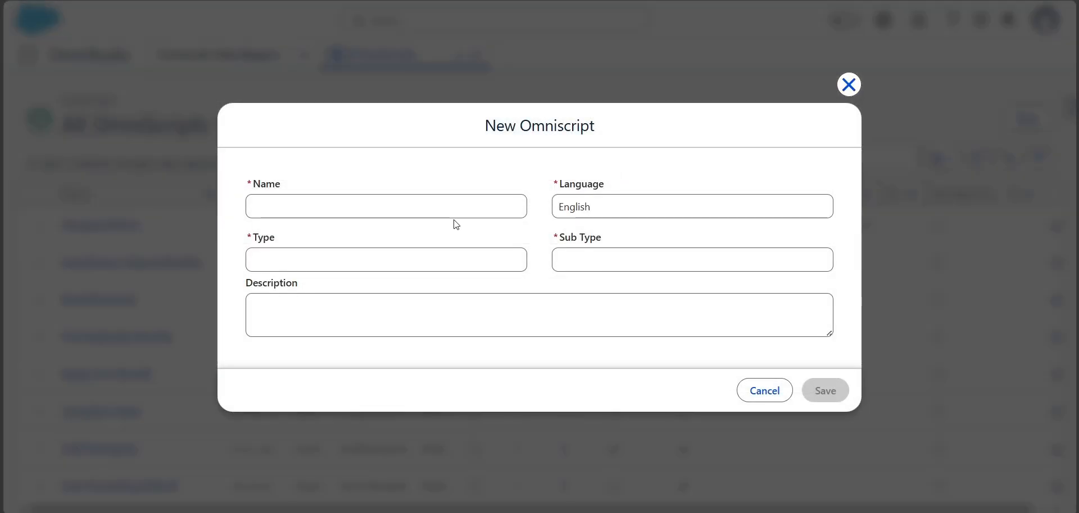
{"action": "left_click", "coordinate": [461, 212]}
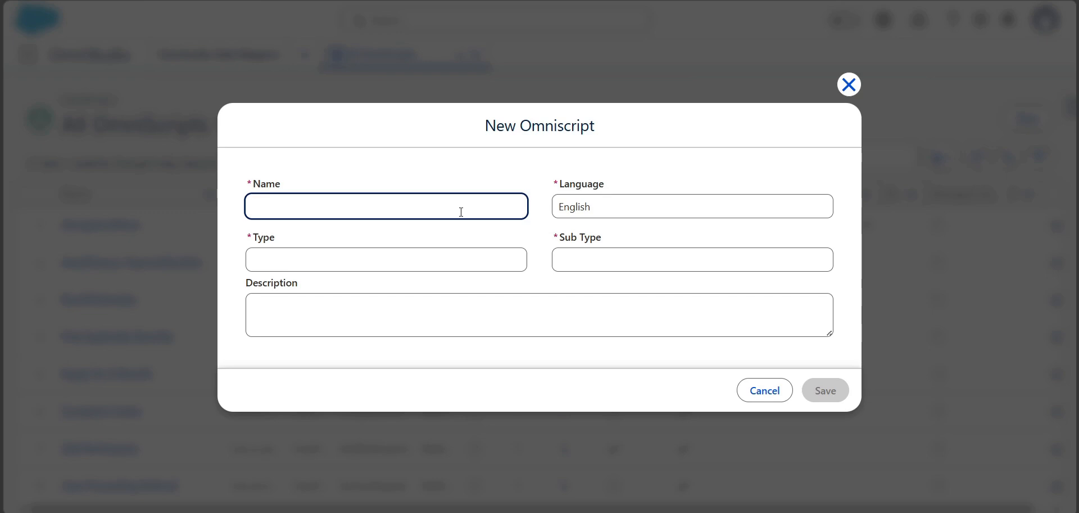
{"action": "type", "text": "Condtional view prope"}
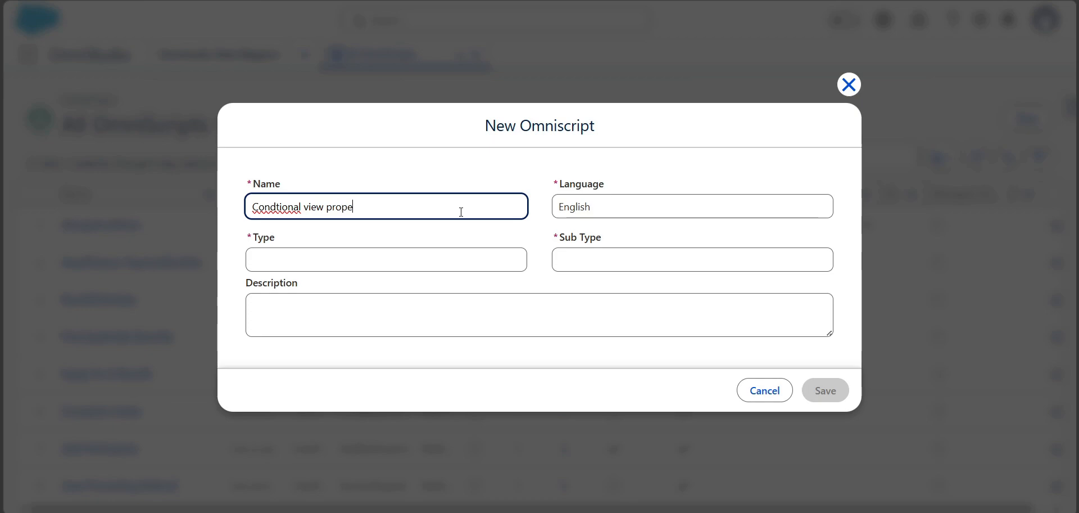
{"action": "type", "text": "rties in OS"}
{"action": "key", "text": "Tab"}
{"action": "key", "text": "Tab"}
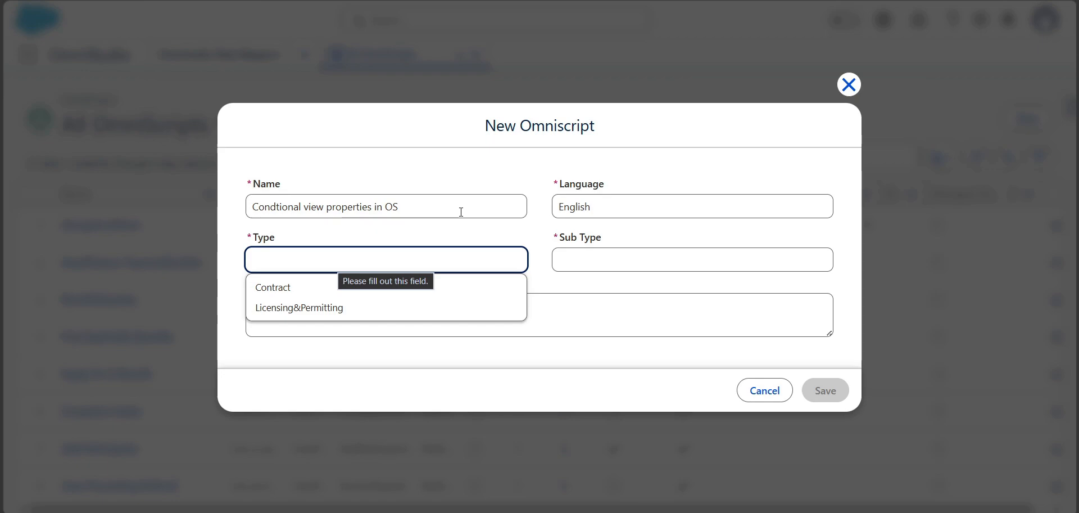
Set the new Omniscript's type to conditionalProperties and its subtype to inOS, and save it
{"action": "type", "text": "conditional"}
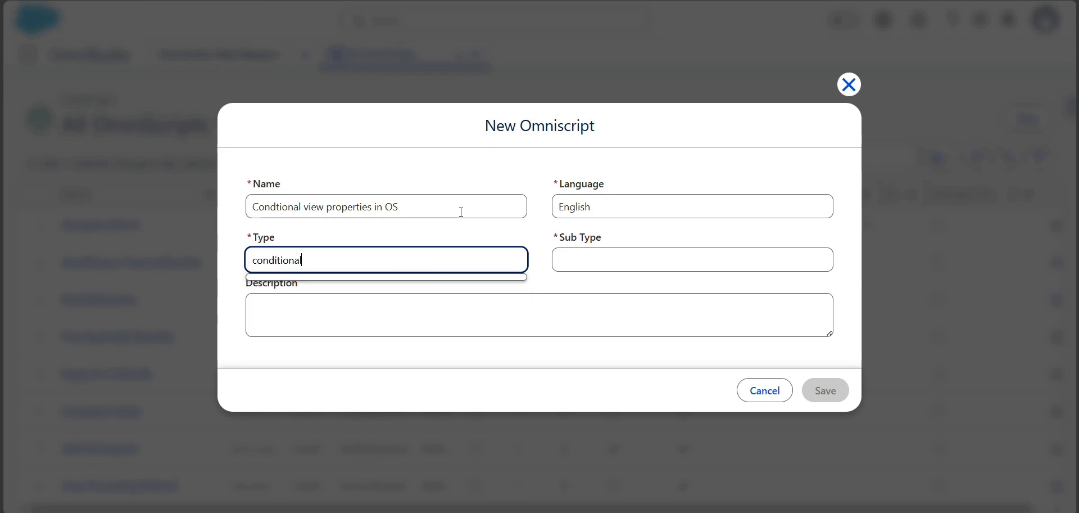
{"action": "type", "text": "Proper"}
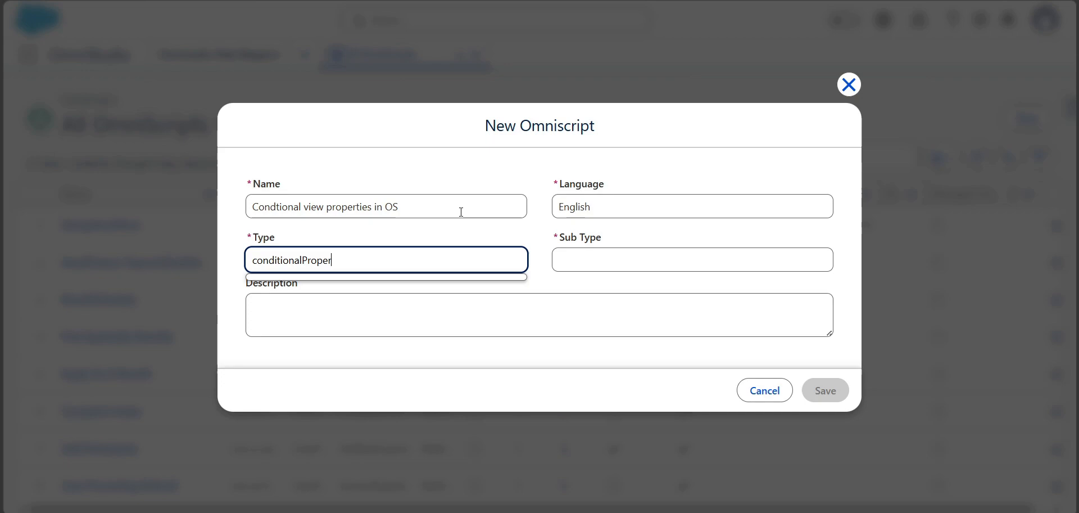
{"action": "type", "text": "ties"}
{"action": "key", "text": "Tab"}
{"action": "type", "text": "in"}
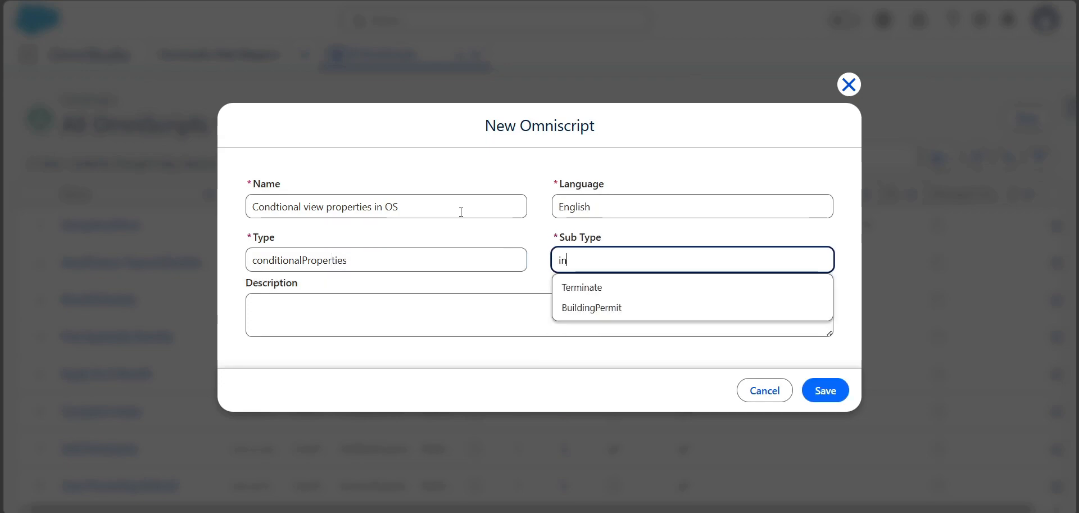
{"action": "type", "text": "OS"}
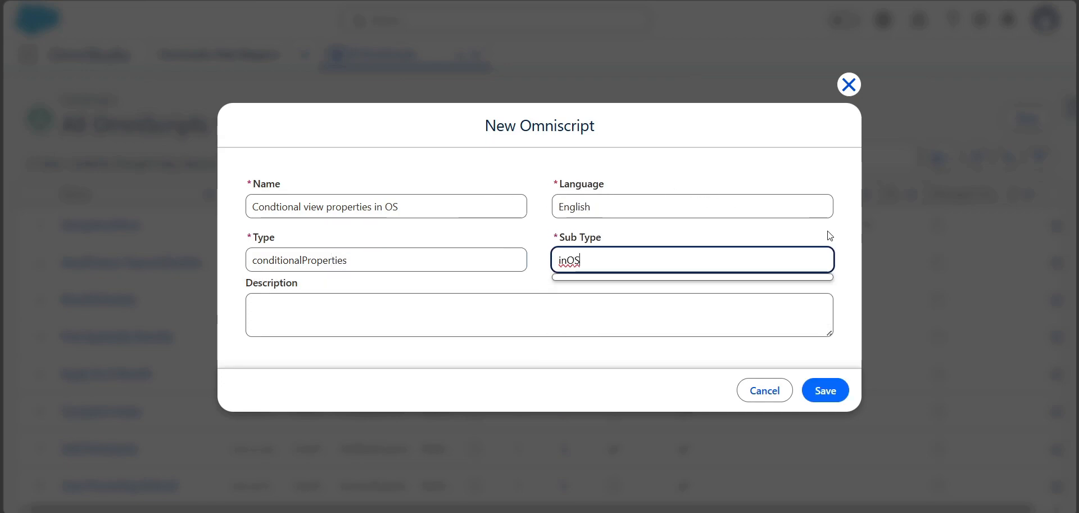
{"action": "left_click", "coordinate": [830, 235]}
{"action": "left_click", "coordinate": [835, 390]}
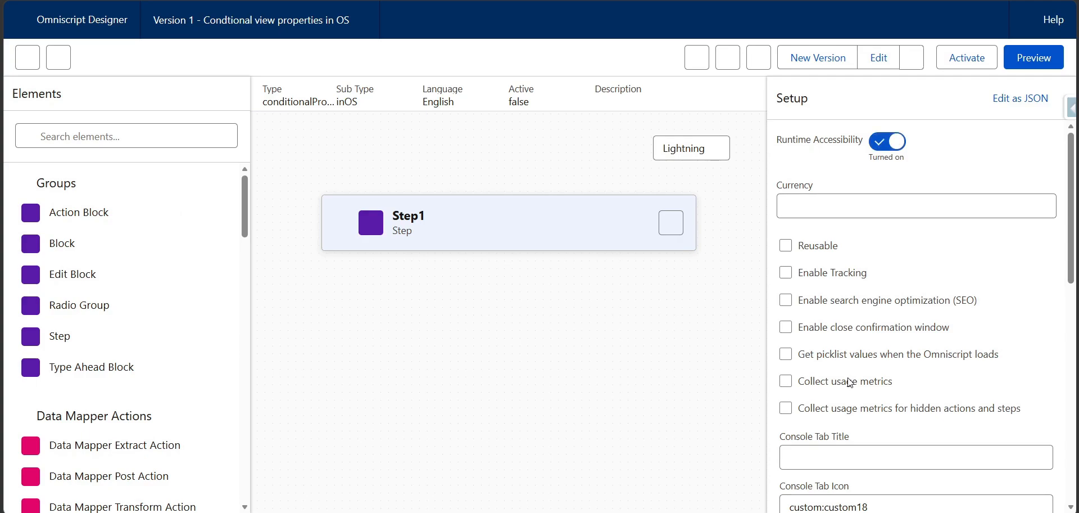
Expand Step1, find the Text input among the elements and add it to the step
{"action": "left_click", "coordinate": [343, 222]}
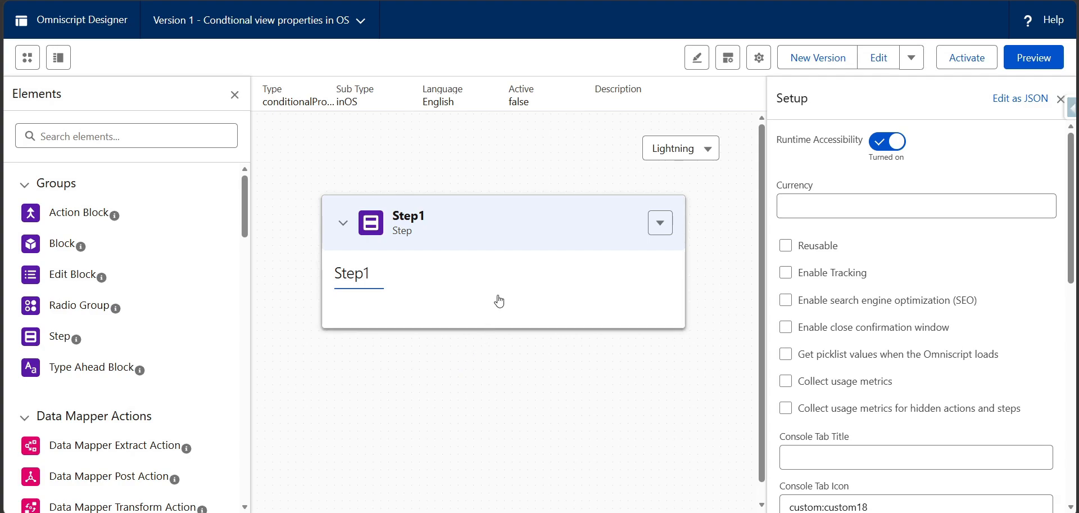
{"action": "left_click", "coordinate": [160, 137]}
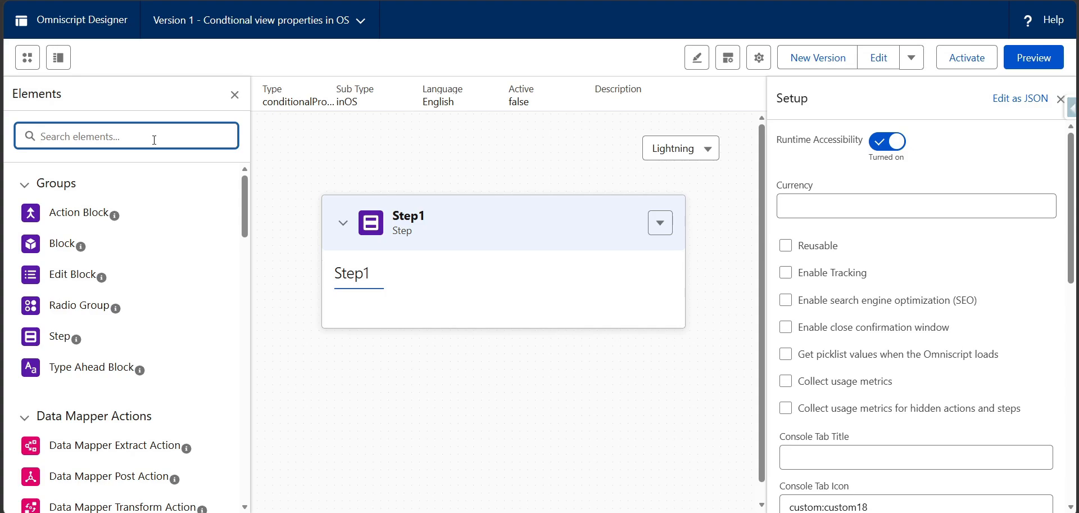
{"action": "type", "text": "text"}
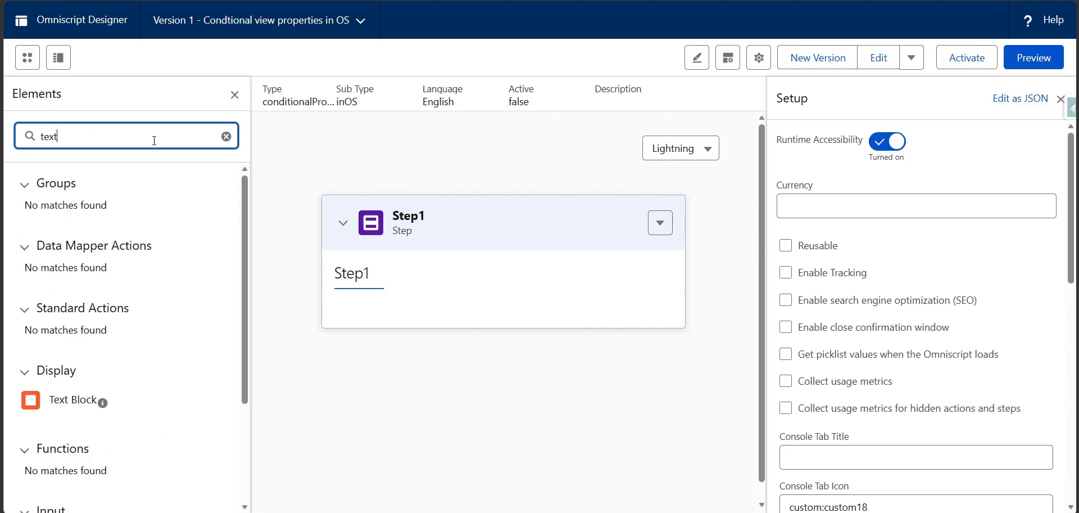
{"action": "scroll", "coordinate": [168, 396], "scroll_direction": "down", "scroll_amount": 3}
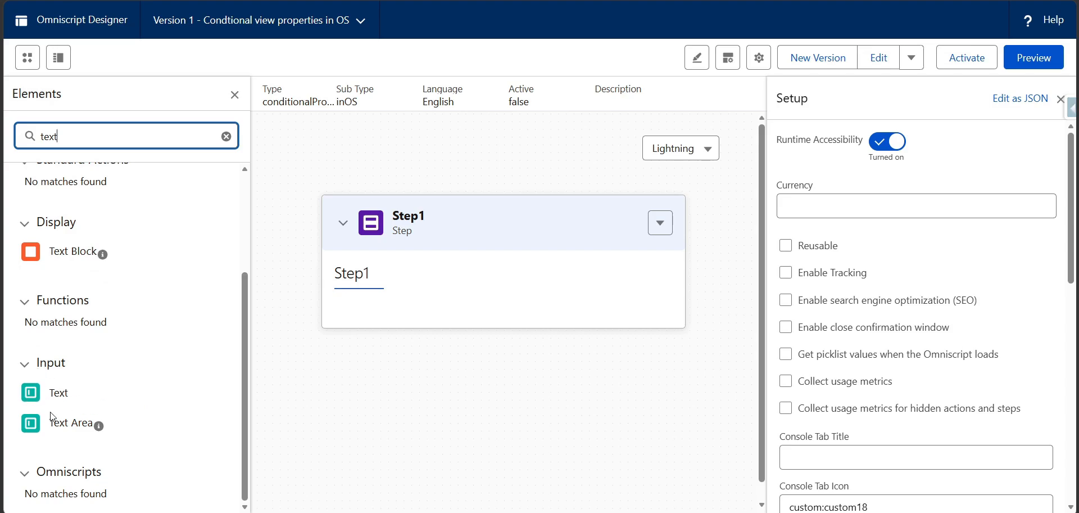
{"action": "mouse_move", "coordinate": [58, 392]}
{"action": "left_mouse_down"}
{"action": "mouse_move", "coordinate": [101, 395]}
{"action": "mouse_move", "coordinate": [374, 316]}
{"action": "left_mouse_up"}
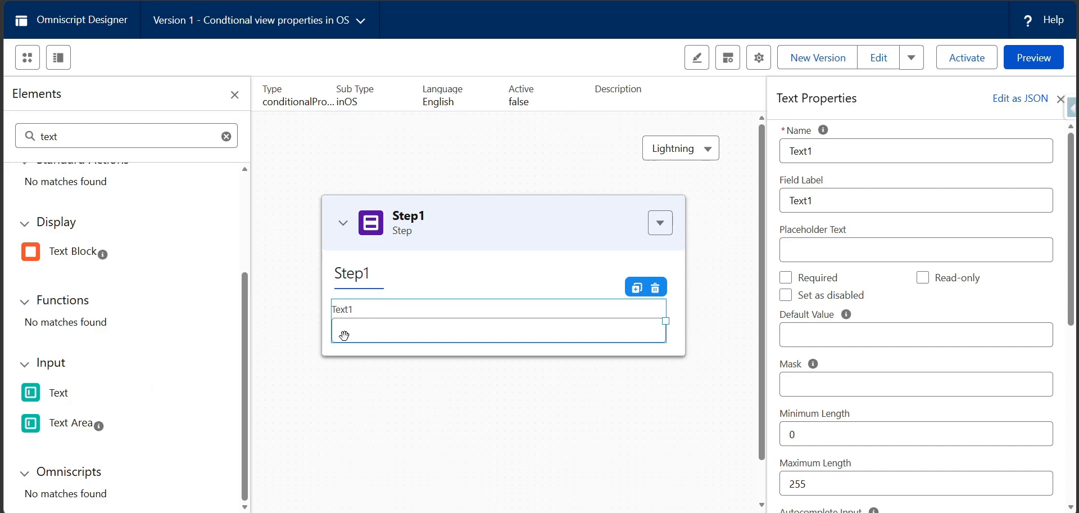
Set the new text element's name to FirstName and its field label to "First Name"
{"action": "double_click", "coordinate": [839, 158]}
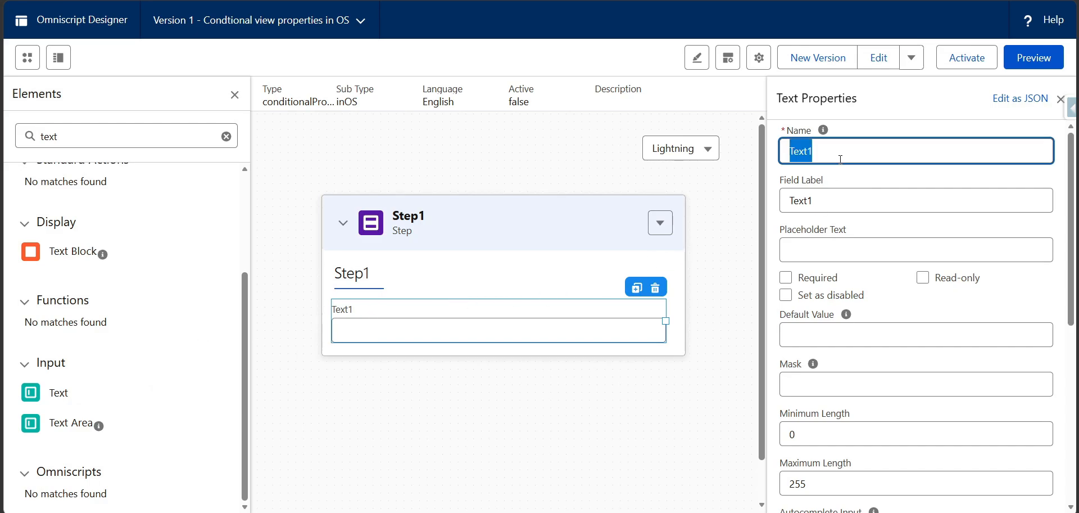
{"action": "type", "text": "FirstNam"}
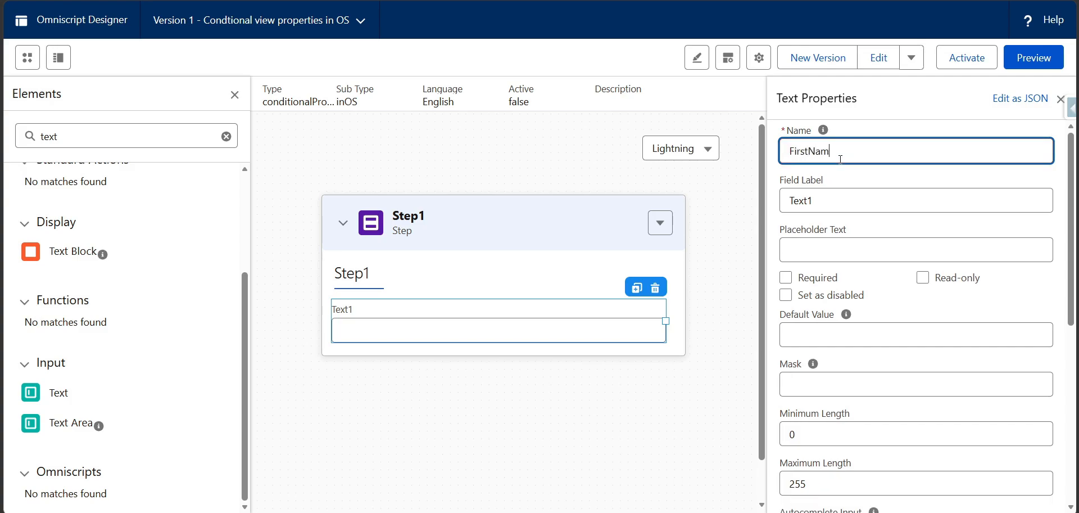
{"action": "type", "text": "e"}
{"action": "key", "text": "ctrl+a"}
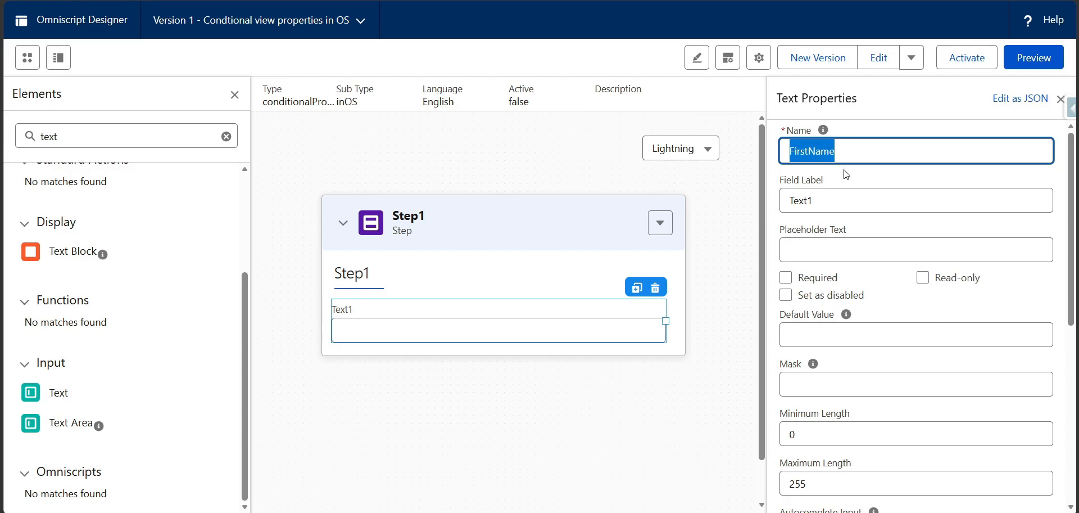
{"action": "key", "text": "ctrl+c"}
{"action": "key", "text": "Tab"}
{"action": "key", "text": "ctrl+v"}
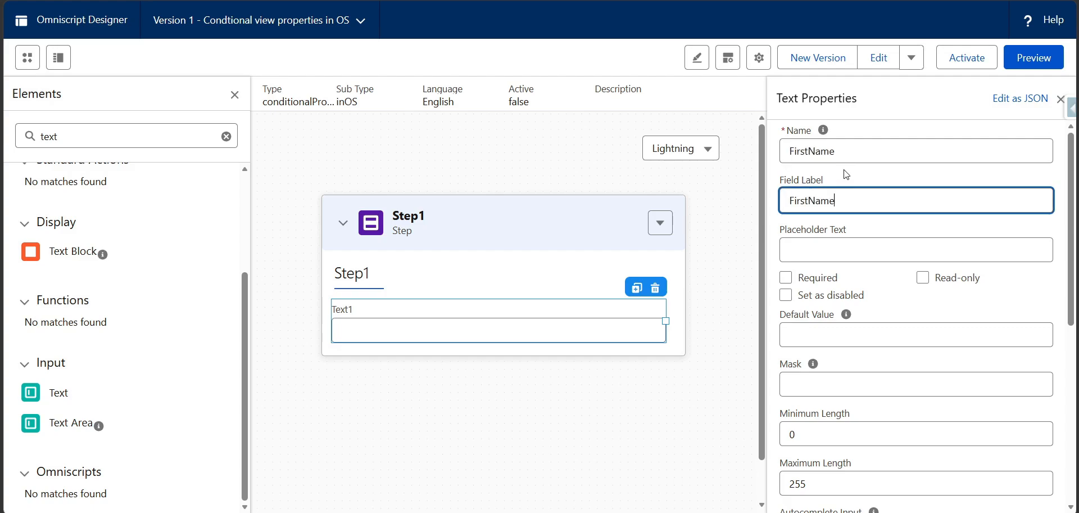
{"action": "left_click", "coordinate": [809, 200]}
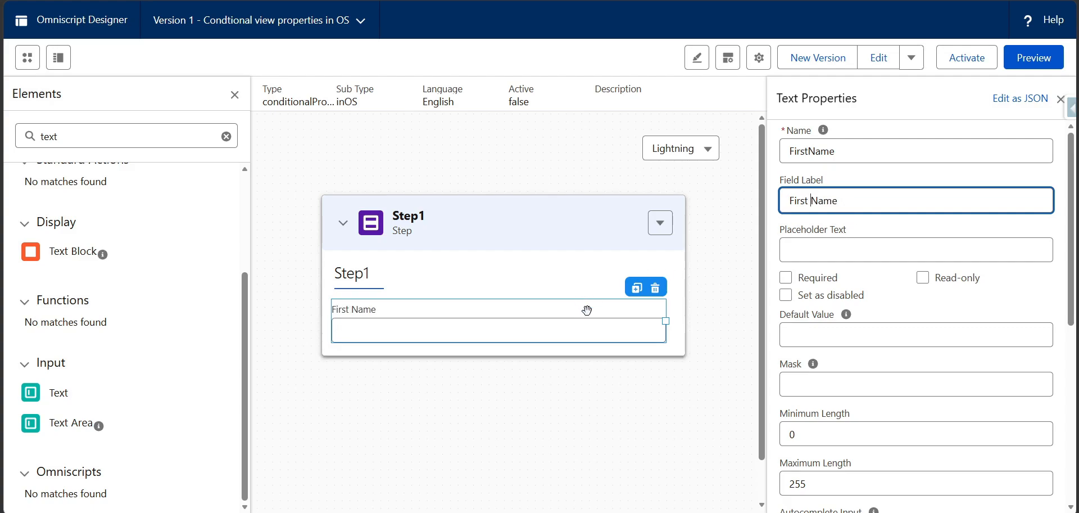
Duplicate the First Name text element and set the copy's name to LastName
{"action": "left_click", "coordinate": [634, 287]}
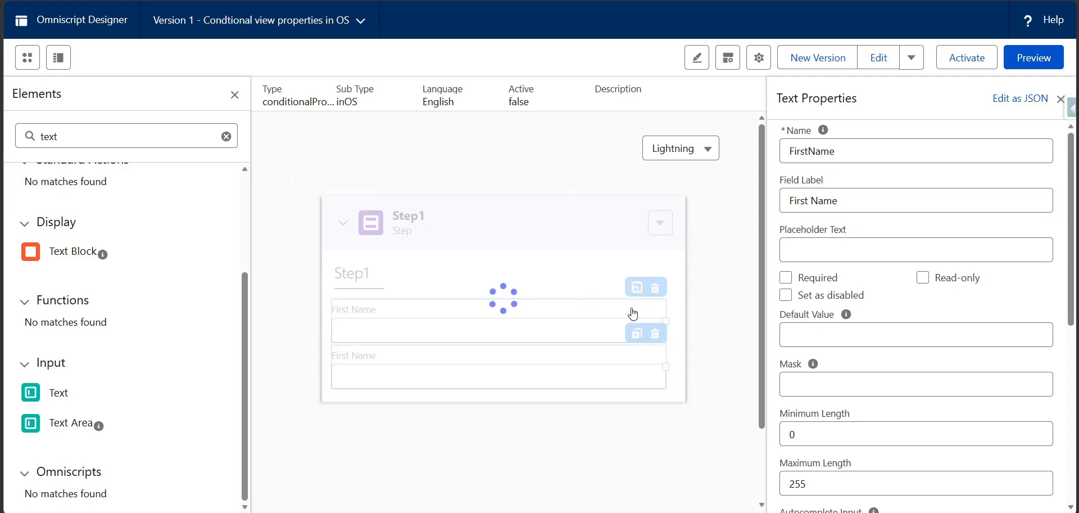
{"action": "left_click", "coordinate": [821, 148]}
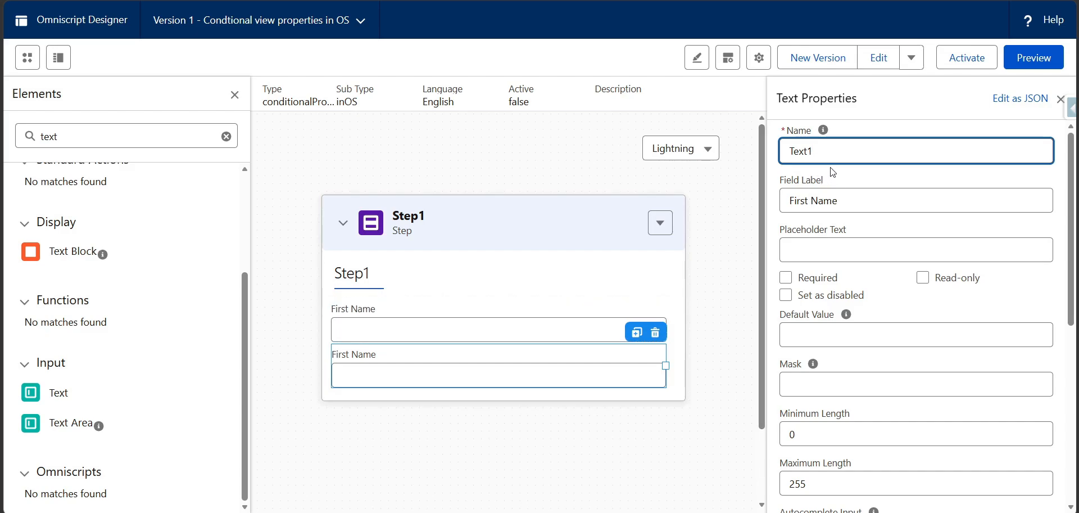
{"action": "key", "text": "BackSpace"}
{"action": "key", "text": "BackSpace"}
{"action": "key", "text": "BackSpace"}
{"action": "key", "text": "BackSpace"}
{"action": "key", "text": "BackSpace"}
{"action": "type", "text": "LastName"}
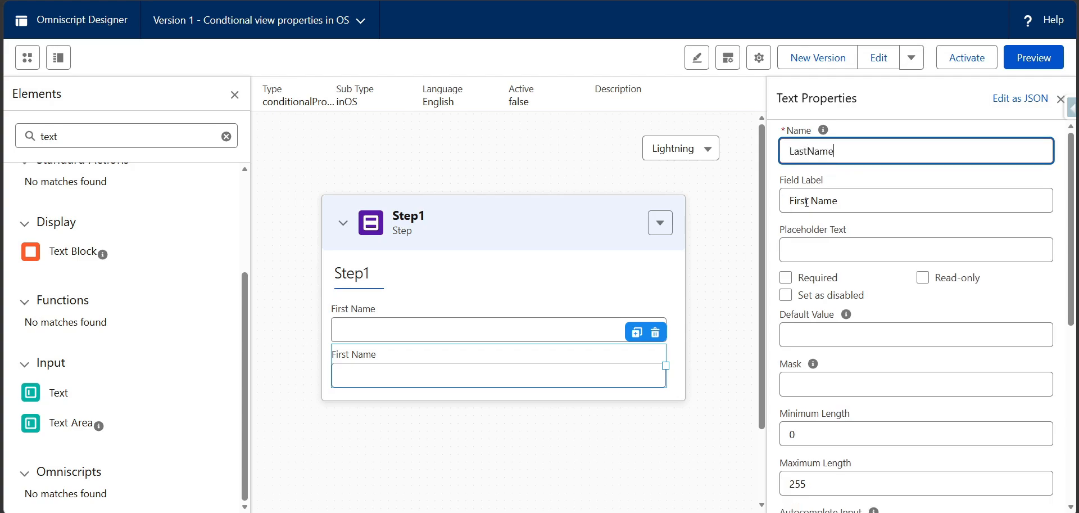
Change the duplicated text element's field label to "Last Name"
{"action": "left_click", "coordinate": [807, 201]}
{"action": "key", "text": "BackSpace"}
{"action": "key", "text": "BackSpace"}
{"action": "key", "text": "BackSpace"}
{"action": "key", "text": "BackSpace"}
{"action": "key", "text": "BackSpace"}
{"action": "key", "text": "Delete"}
{"action": "key", "text": "End"}
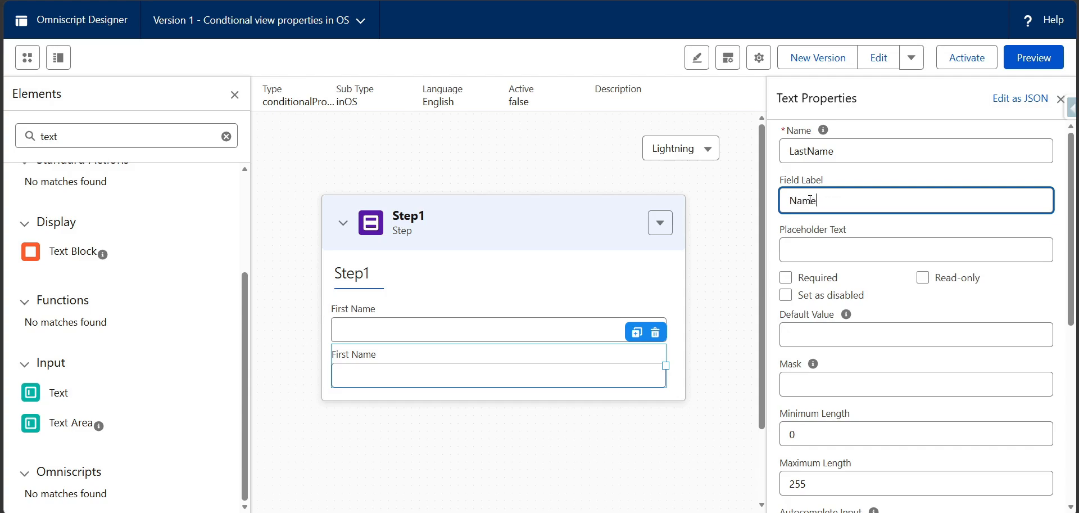
{"action": "type", "text": "Last"}
{"action": "key", "text": "ctrl+a"}
{"action": "key", "text": "BackSpace"}
{"action": "type", "text": "Lst"}
{"action": "key", "text": "BackSpace"}
{"action": "key", "text": "BackSpace"}
{"action": "type", "text": "ast Name"}
Make both the First Name and Last Name elements in Step1 required
{"action": "left_click", "coordinate": [510, 313]}
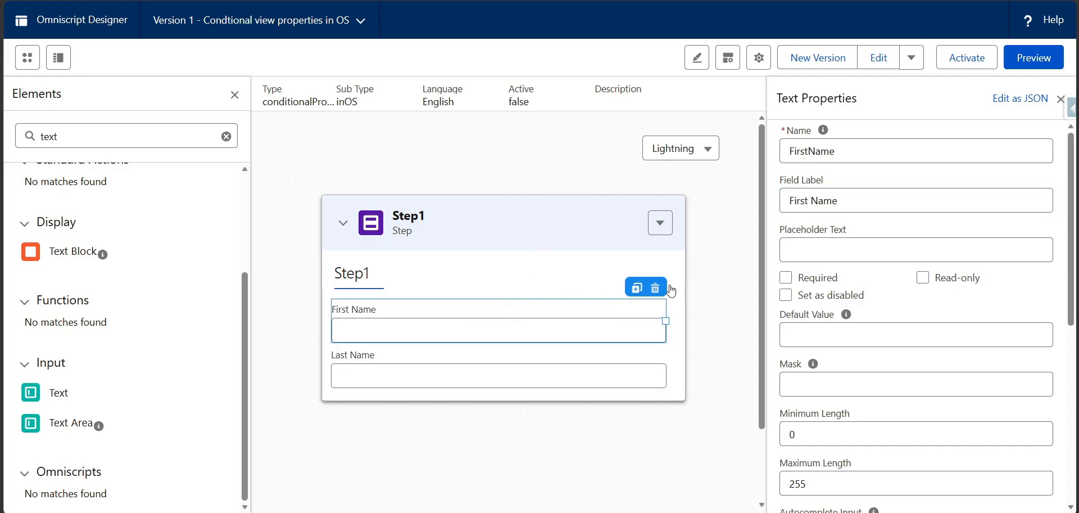
{"action": "left_click", "coordinate": [785, 277]}
{"action": "left_click", "coordinate": [433, 349]}
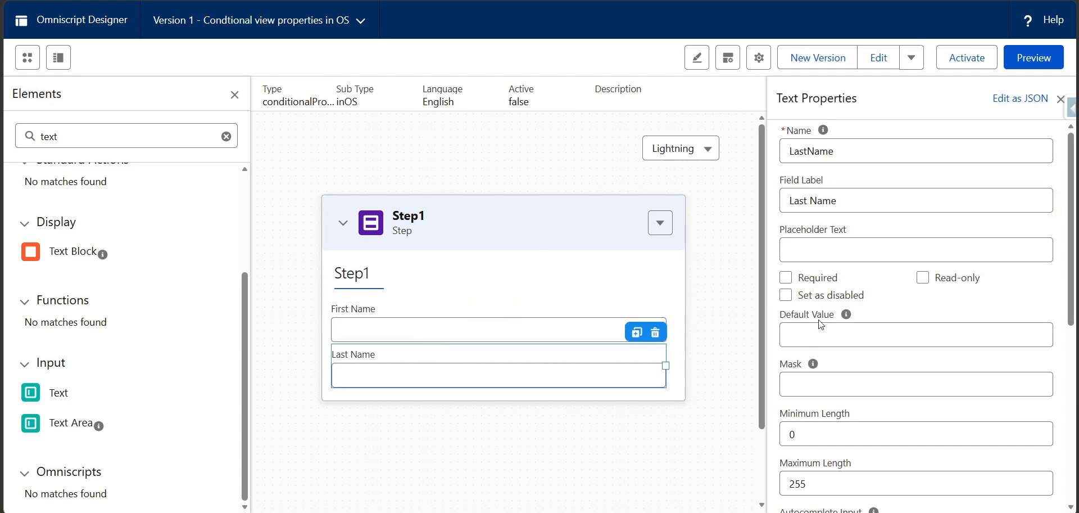
{"action": "left_click", "coordinate": [786, 277]}
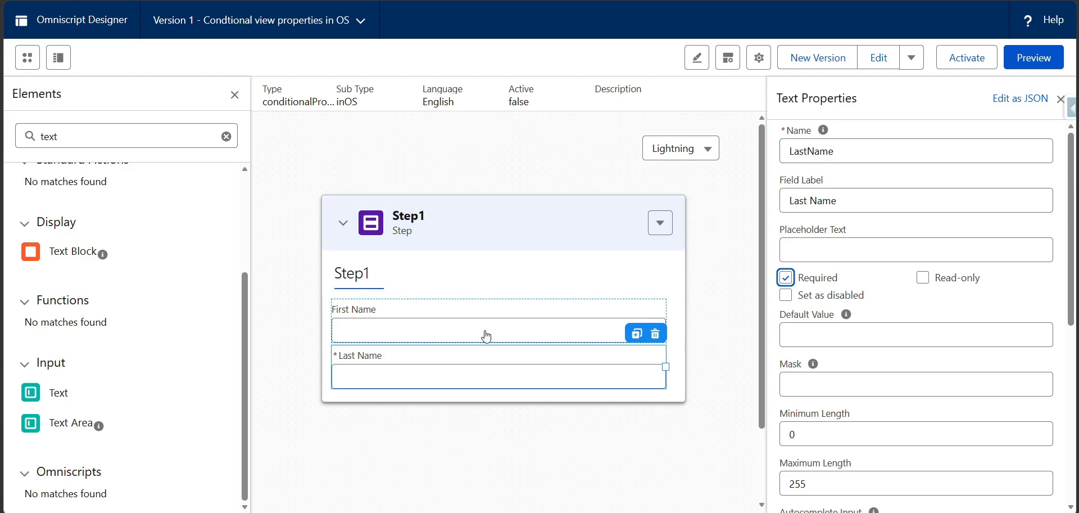
{"action": "left_click", "coordinate": [488, 330]}
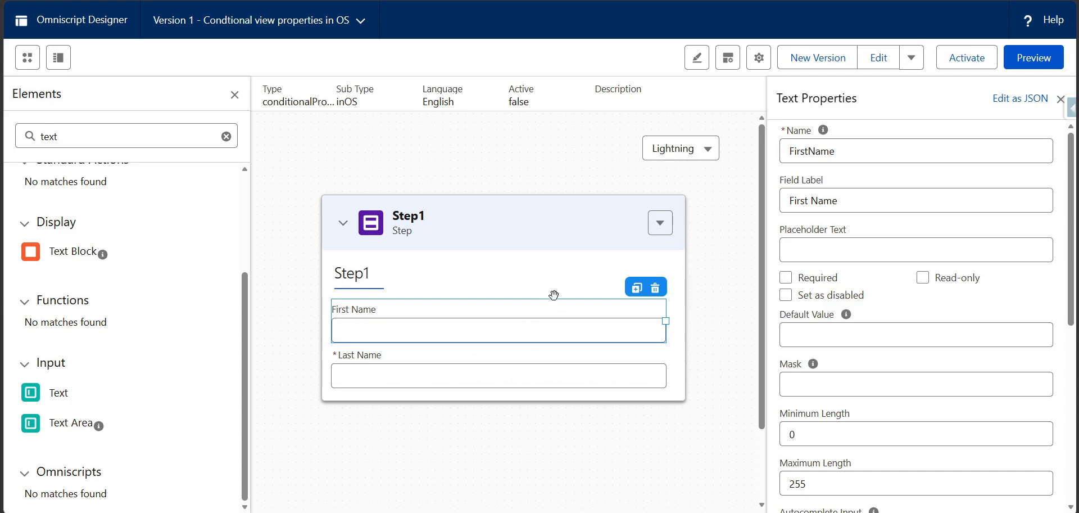
{"action": "left_click", "coordinate": [787, 279]}
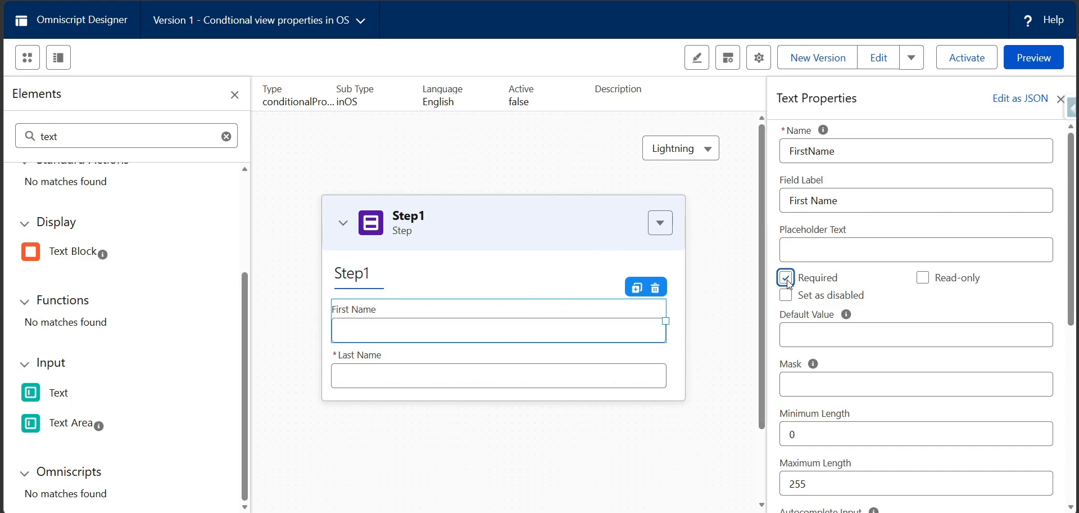
{"action": "left_click", "coordinate": [562, 351]}
{"action": "left_click", "coordinate": [575, 309]}
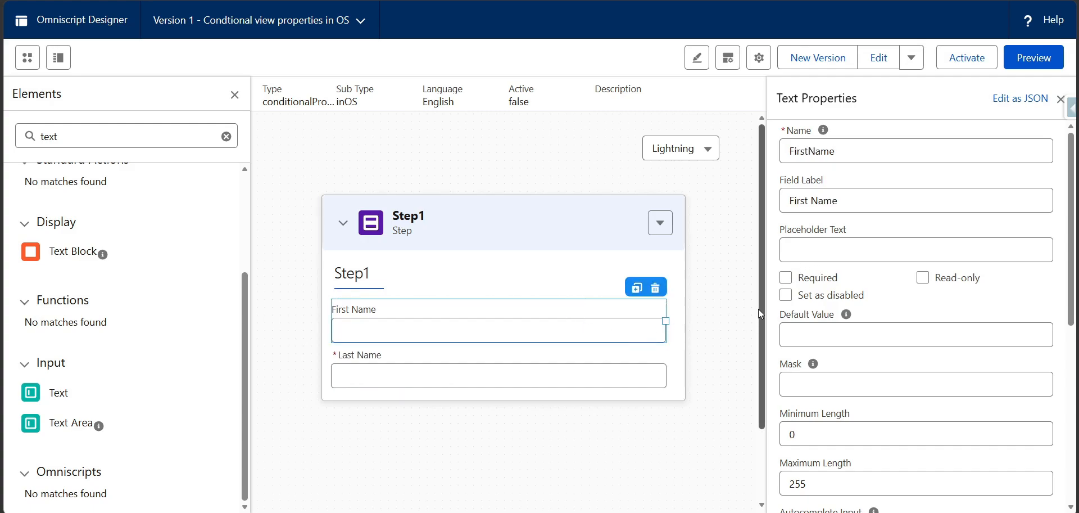
{"action": "left_click", "coordinate": [786, 278]}
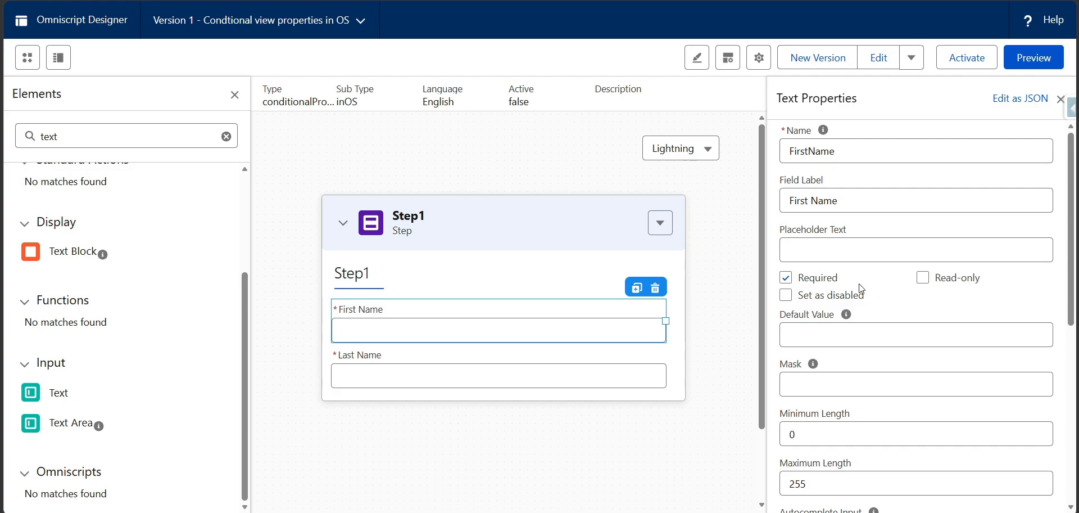
{"action": "left_click", "coordinate": [513, 354]}
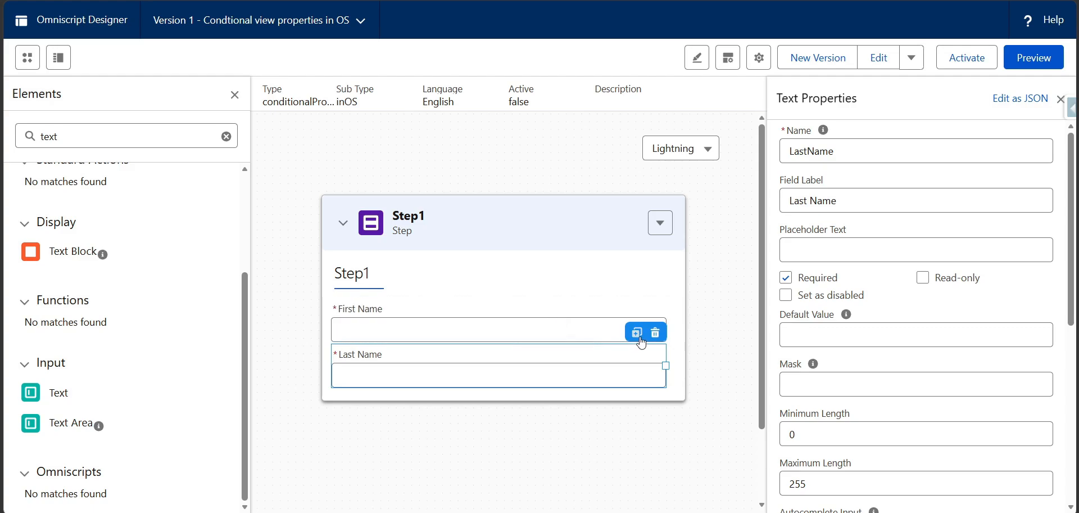
Search the elements for "Num" and add a Number input below Last Name in Step1
{"action": "double_click", "coordinate": [136, 144]}
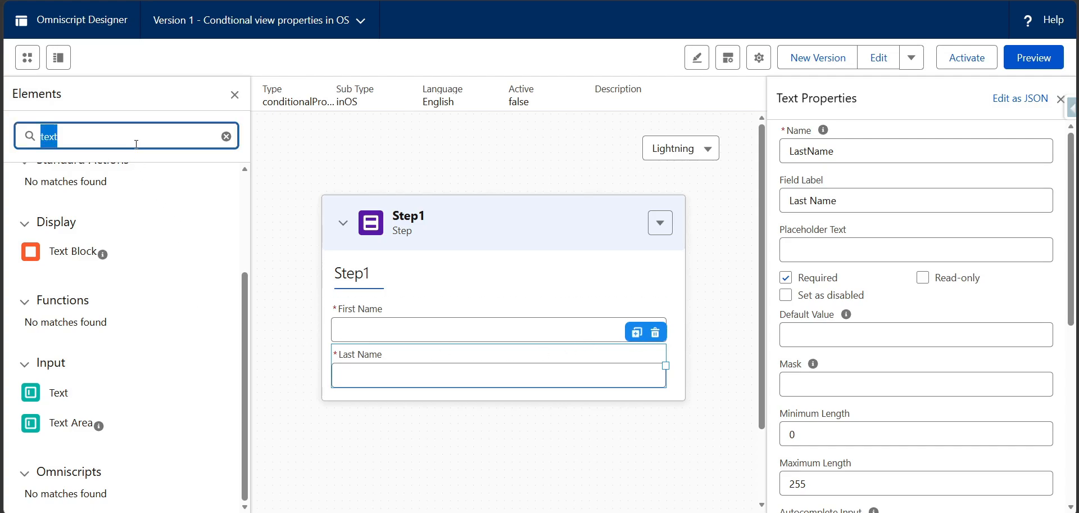
{"action": "type", "text": "Num"}
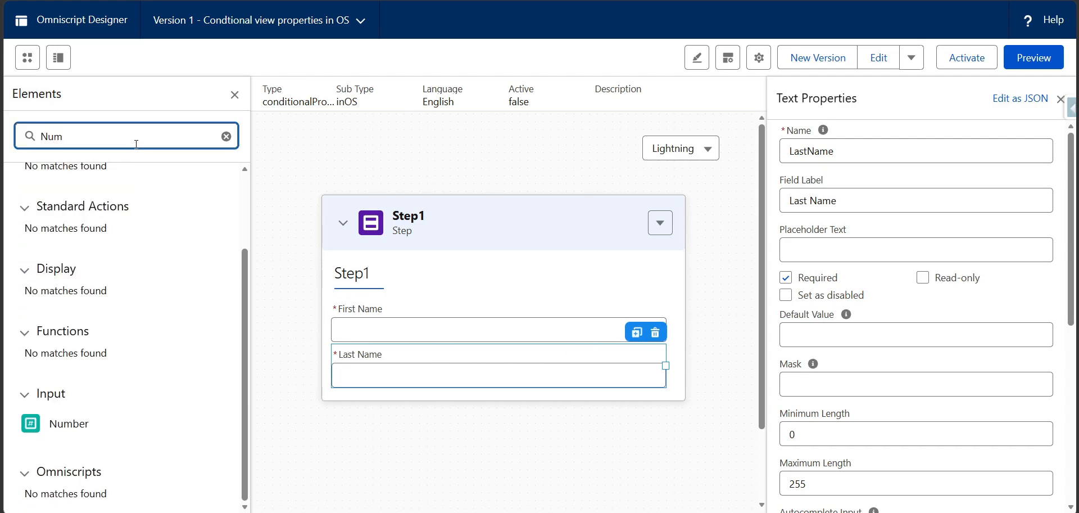
{"action": "left_click_drag", "start_coordinate": [55, 426], "coordinate": [363, 385]}
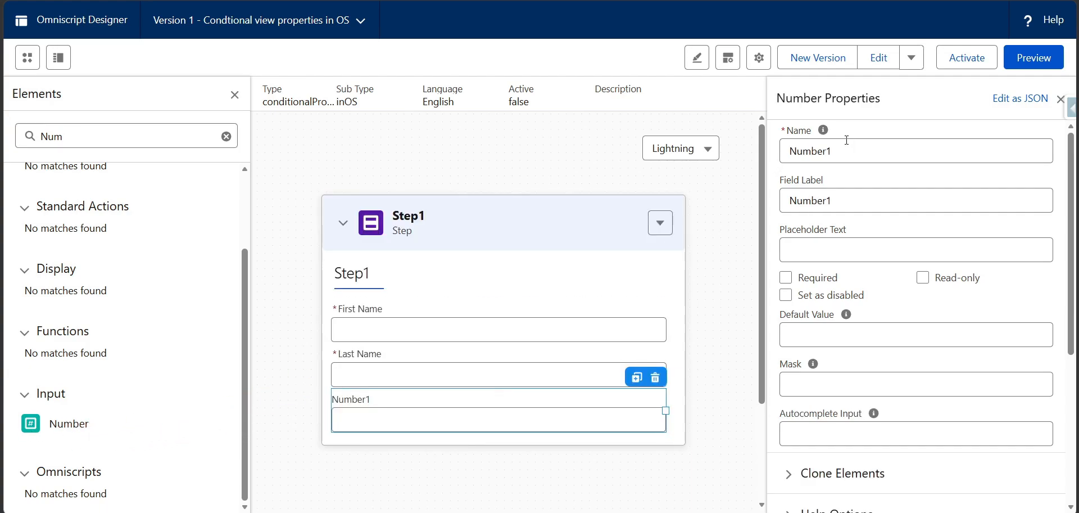
Name the new number element AccountNumber and set its field label to "Account Number"
{"action": "double_click", "coordinate": [840, 156]}
{"action": "left_click", "coordinate": [843, 156]}
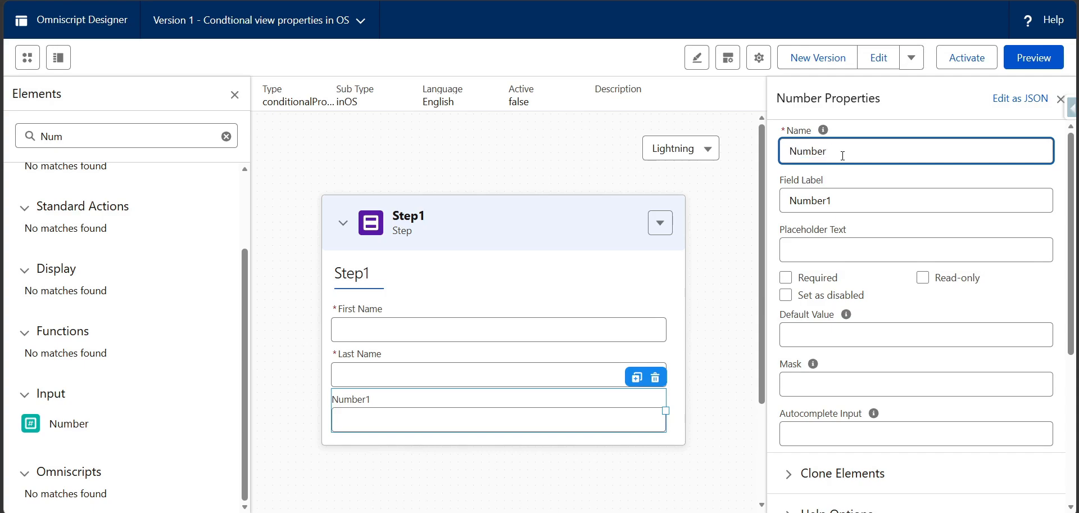
{"action": "type", "text": "Account"}
{"action": "key", "text": "ctrl+a"}
{"action": "key", "text": "ctrl+c"}
{"action": "key", "text": "Tab"}
{"action": "key", "text": "ctrl+v"}
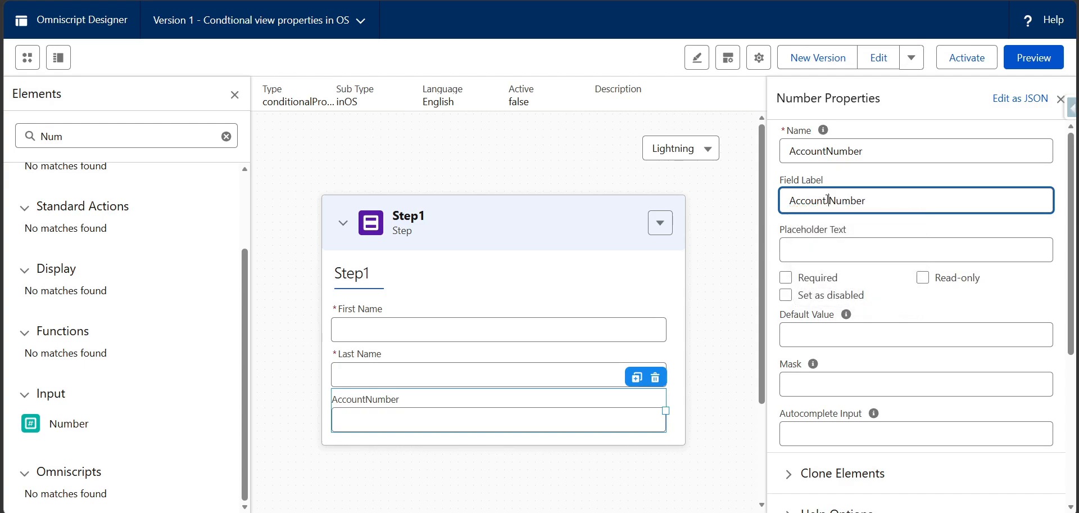
{"action": "left_click", "coordinate": [777, 141]}
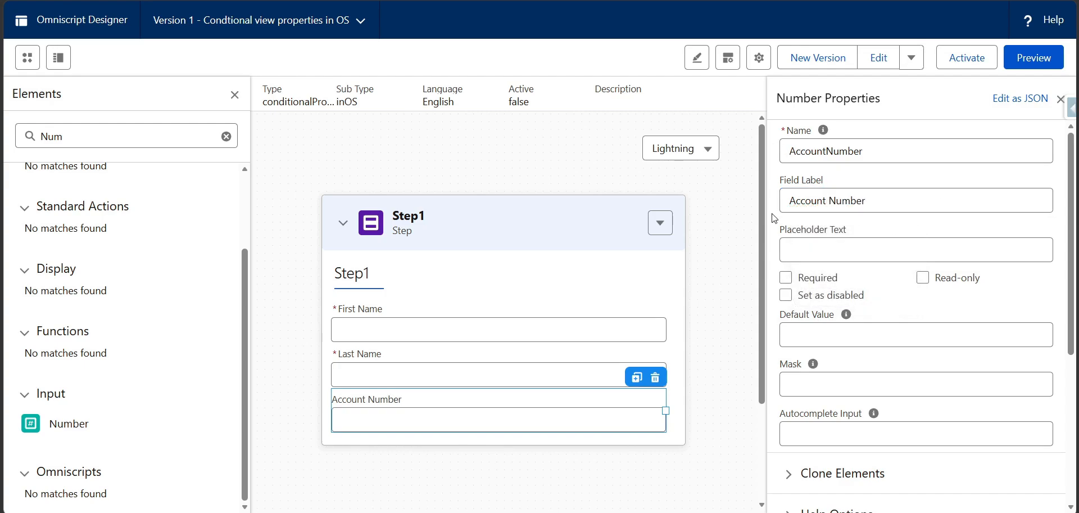
In the Account Number element's conditional view settings, choose the condition type Show Element if True
{"action": "scroll", "coordinate": [798, 349], "scroll_direction": "down", "scroll_amount": 1}
{"action": "scroll", "coordinate": [799, 350], "scroll_direction": "down", "scroll_amount": 3}
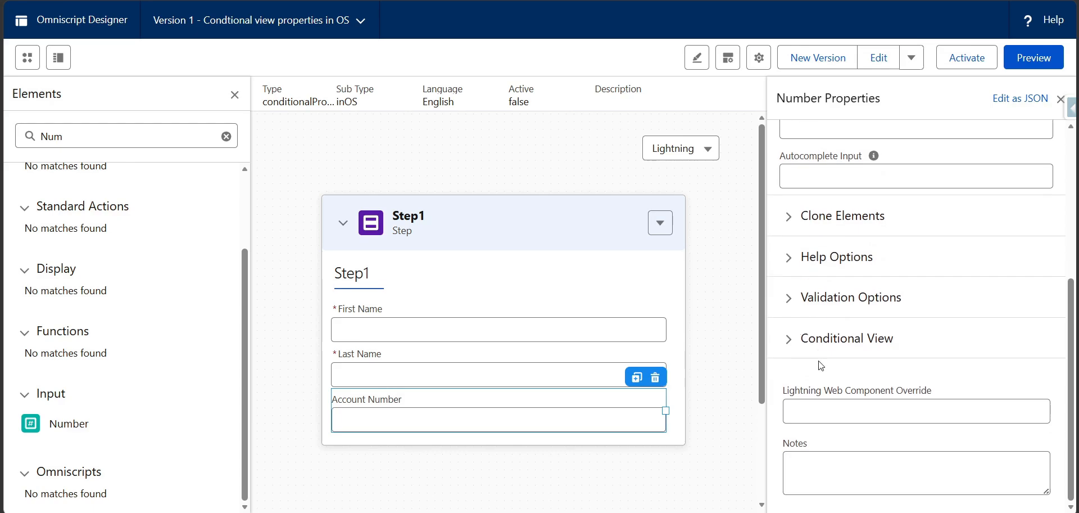
{"action": "left_click", "coordinate": [789, 339]}
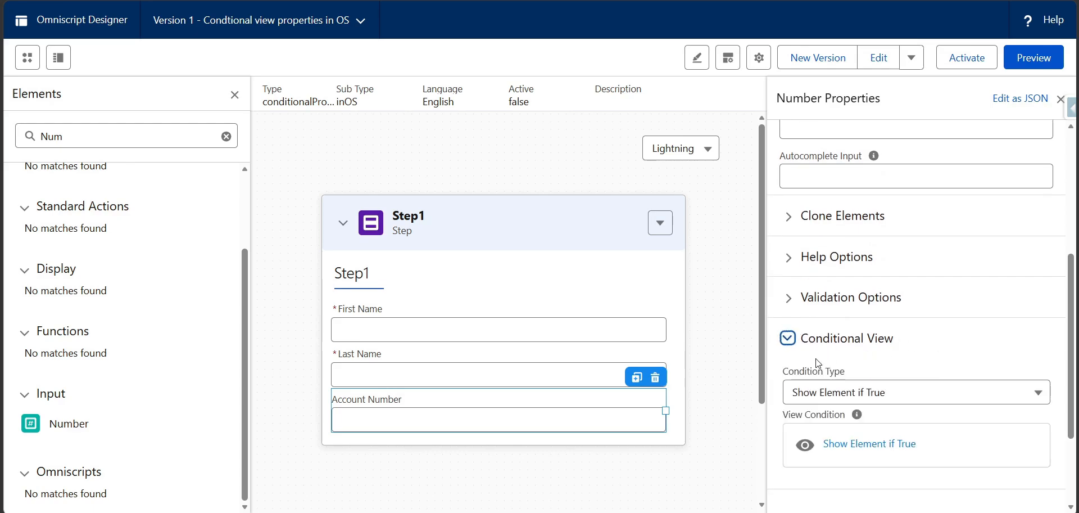
{"action": "scroll", "coordinate": [860, 365], "scroll_direction": "down", "scroll_amount": 1}
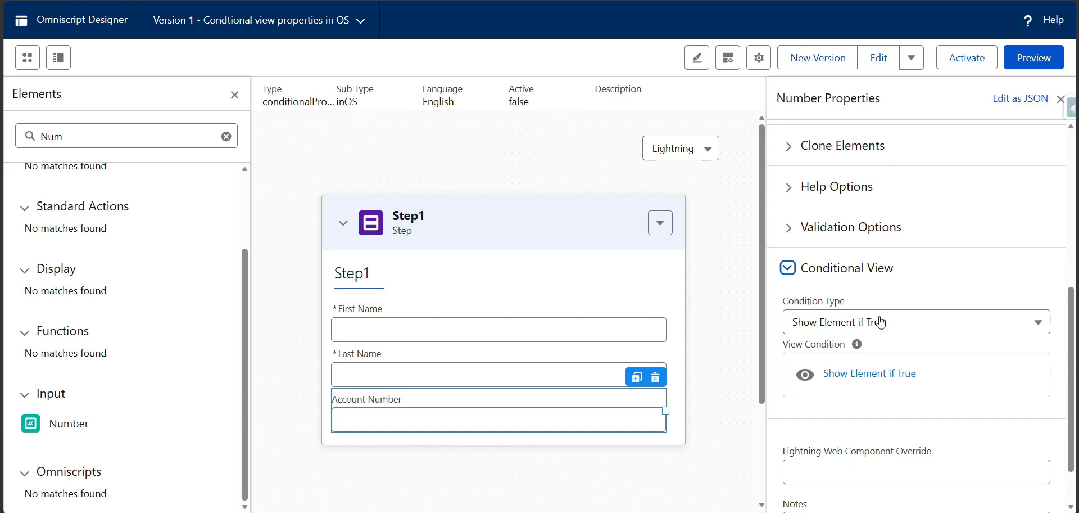
{"action": "left_click", "coordinate": [877, 325]}
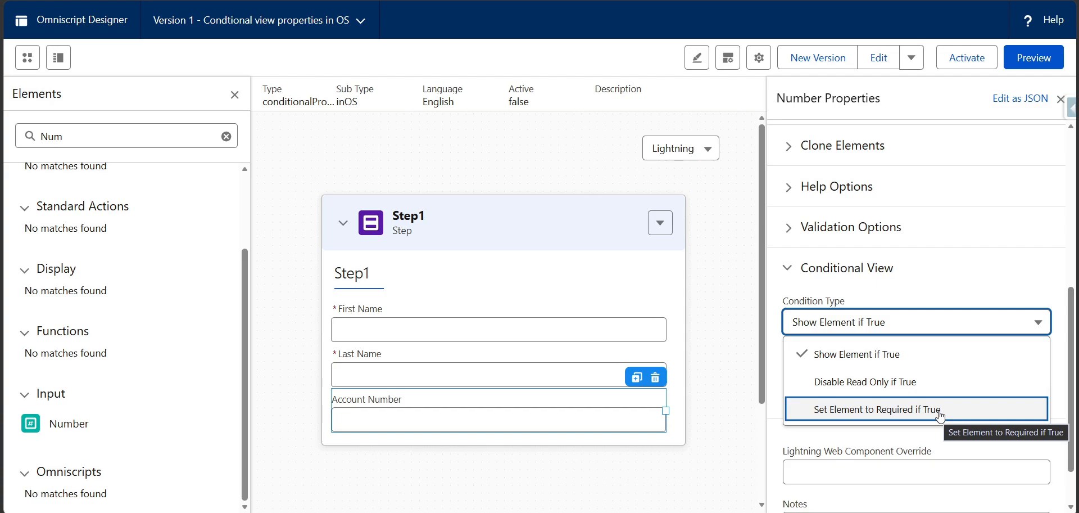
{"action": "left_click", "coordinate": [906, 360]}
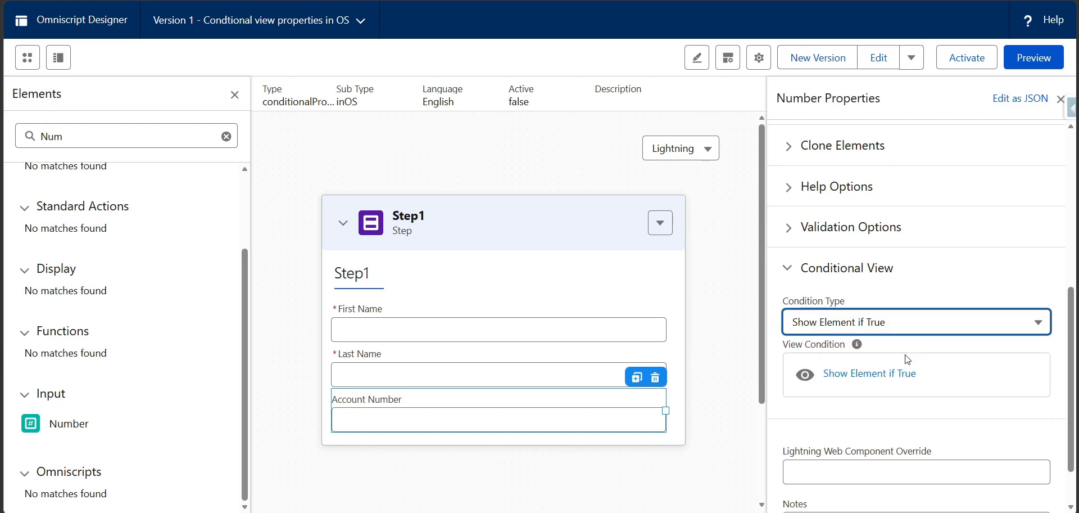
Open the show/hide rules for Account Number and add the condition FirstName Does Not Equal with a blank value
{"action": "left_click", "coordinate": [875, 375]}
{"action": "left_click", "coordinate": [417, 296]}
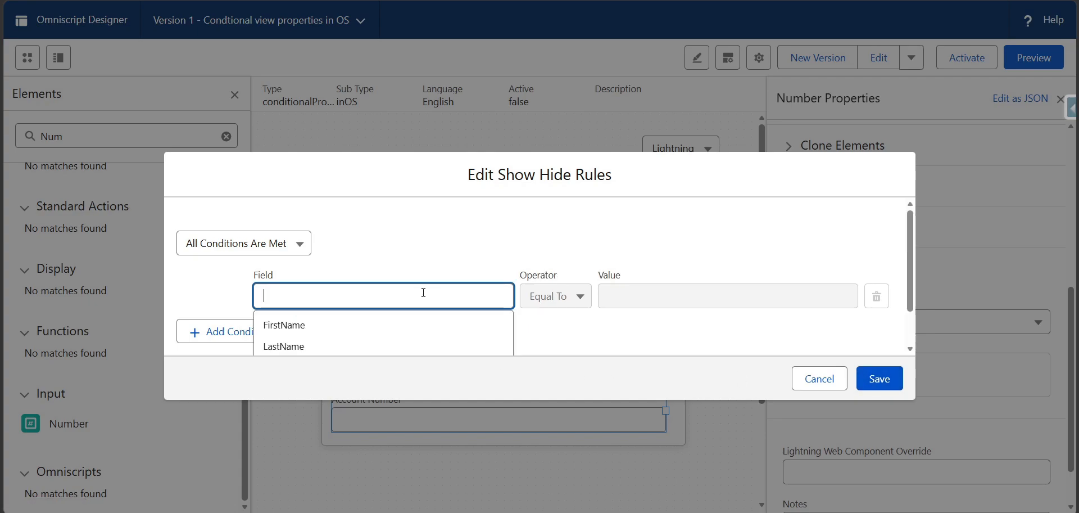
{"action": "left_click", "coordinate": [397, 332]}
{"action": "left_click", "coordinate": [541, 299]}
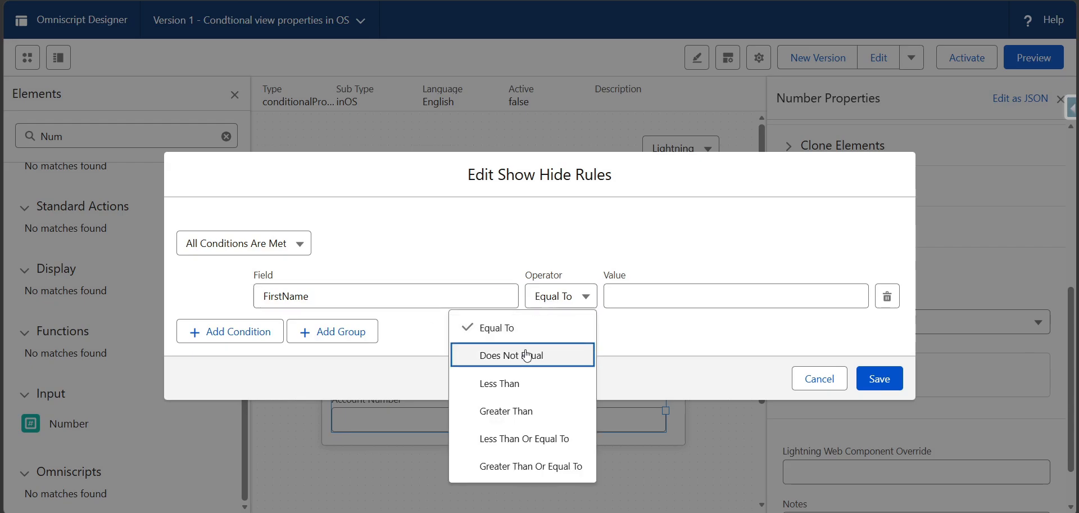
{"action": "left_click", "coordinate": [494, 353]}
Add a second AND condition, LastName Does Not Equal with a blank value, and save the rules
{"action": "left_click", "coordinate": [246, 333]}
{"action": "left_click", "coordinate": [320, 322]}
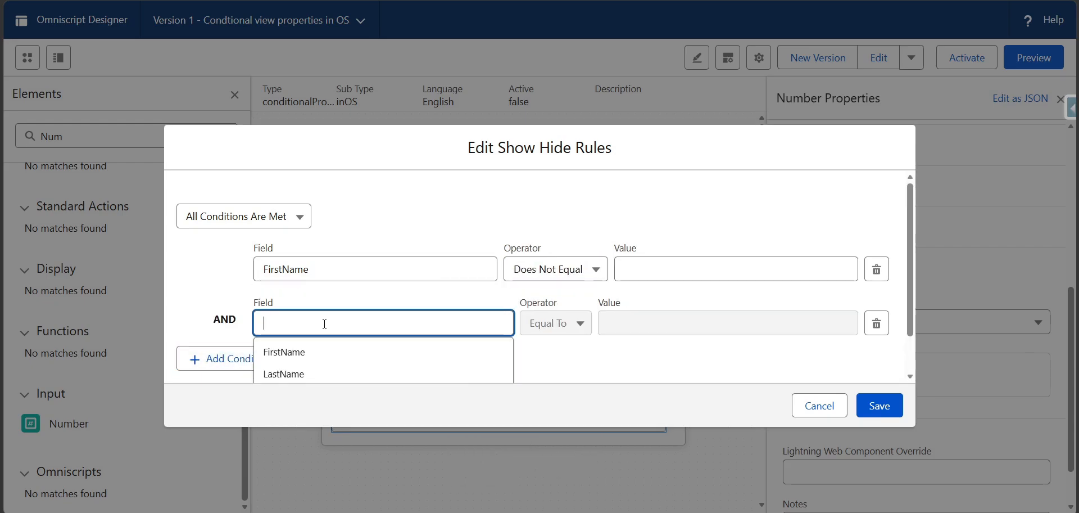
{"action": "left_click", "coordinate": [314, 373]}
{"action": "left_click", "coordinate": [545, 324]}
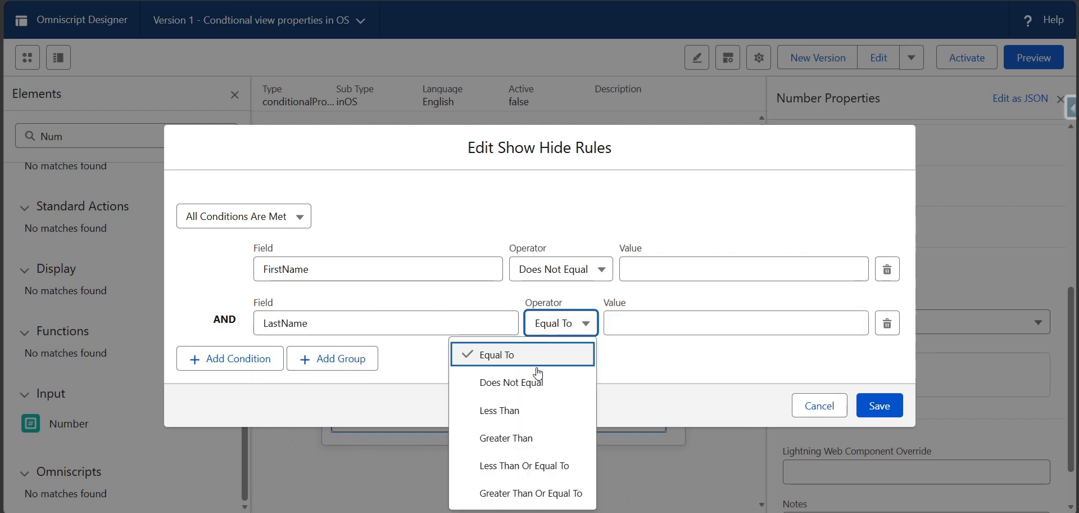
{"action": "left_click", "coordinate": [540, 377]}
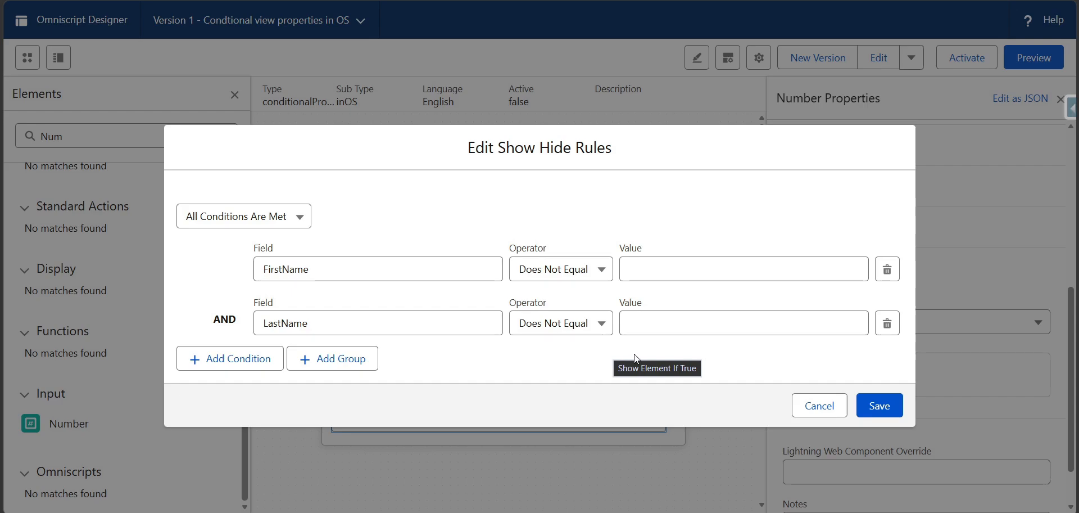
{"action": "left_click", "coordinate": [871, 405]}
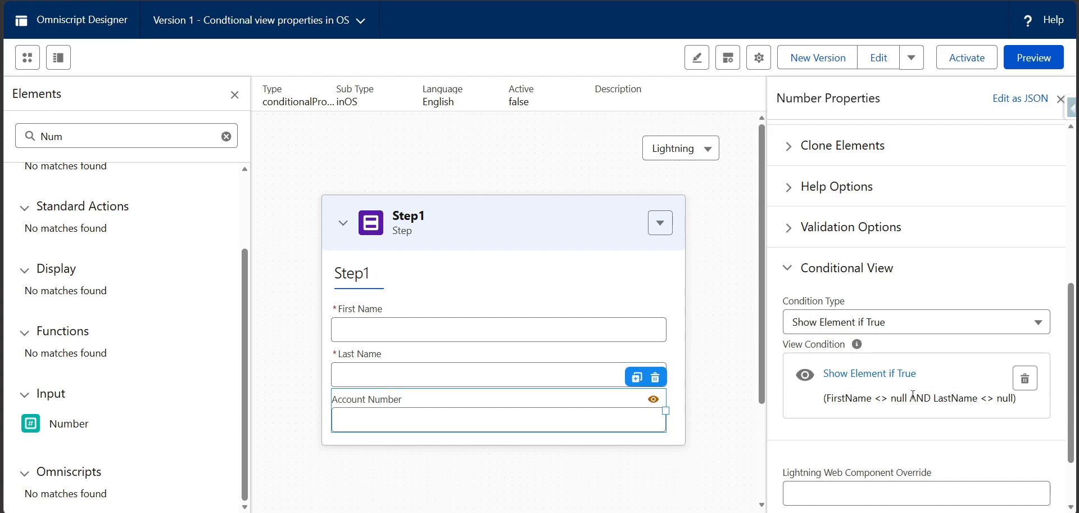
Preview the Omniscript and fill in Step1 with a sample first name and last name
{"action": "mouse_move", "coordinate": [658, 405]}
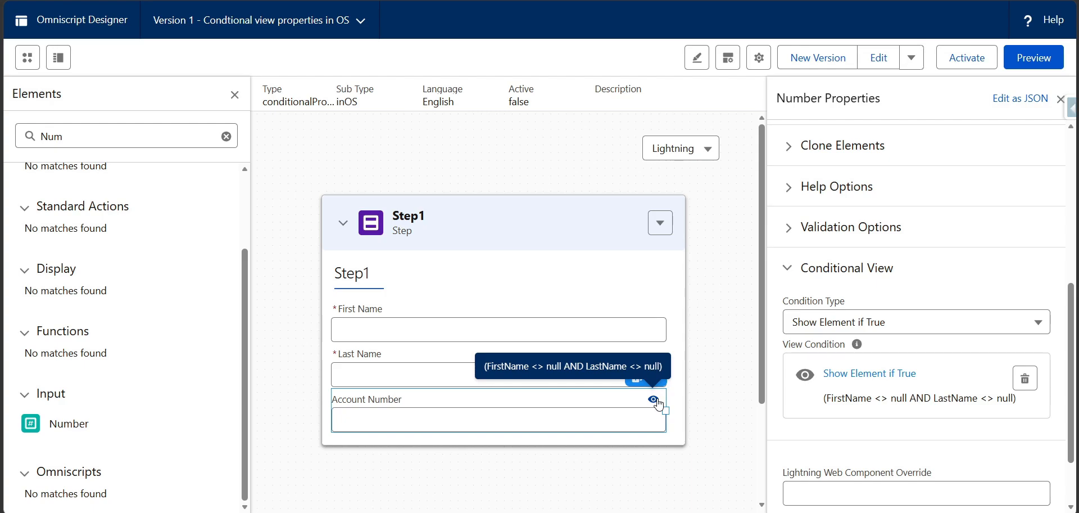
{"action": "left_click", "coordinate": [1033, 57]}
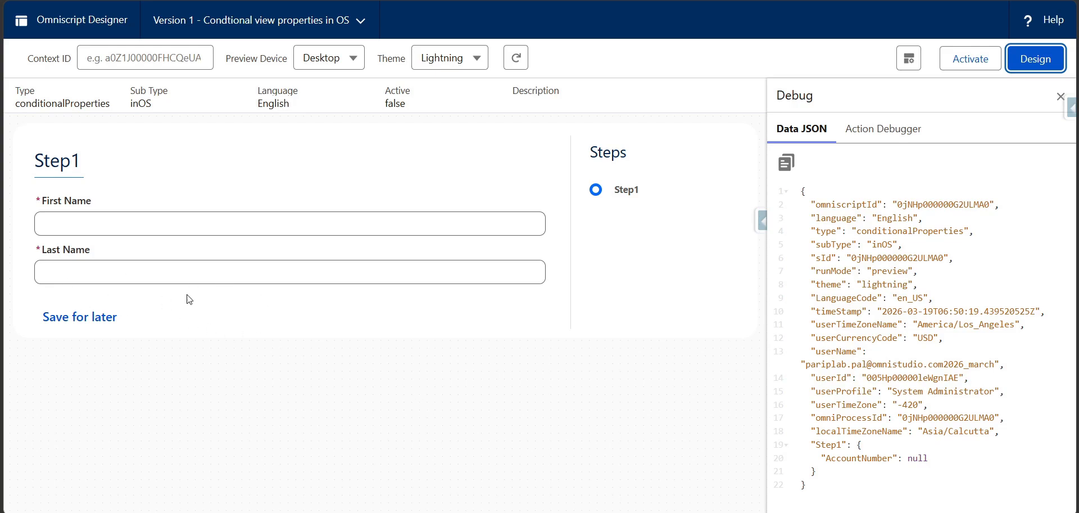
{"action": "left_click", "coordinate": [221, 232]}
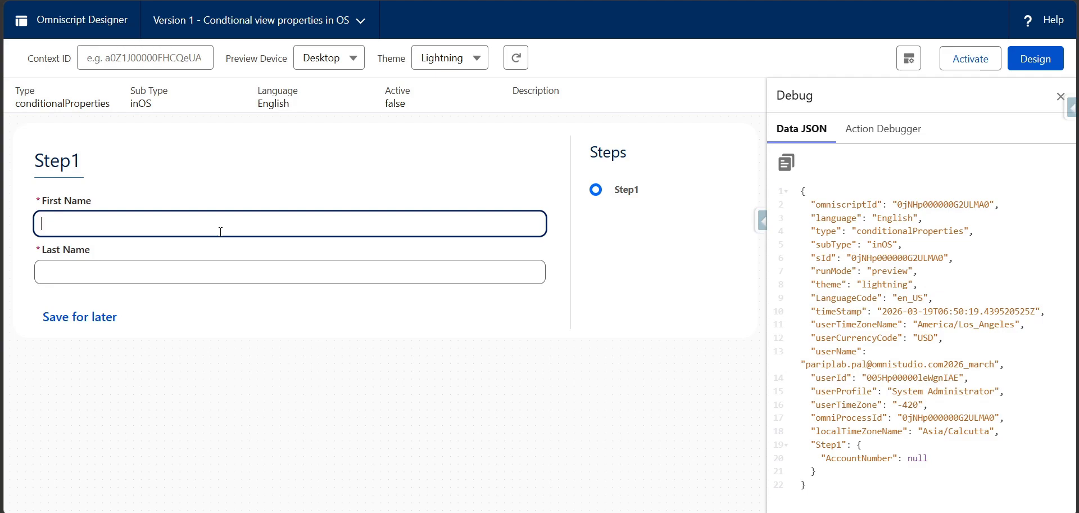
{"action": "type", "text": "Virat"}
{"action": "key", "text": "Tab"}
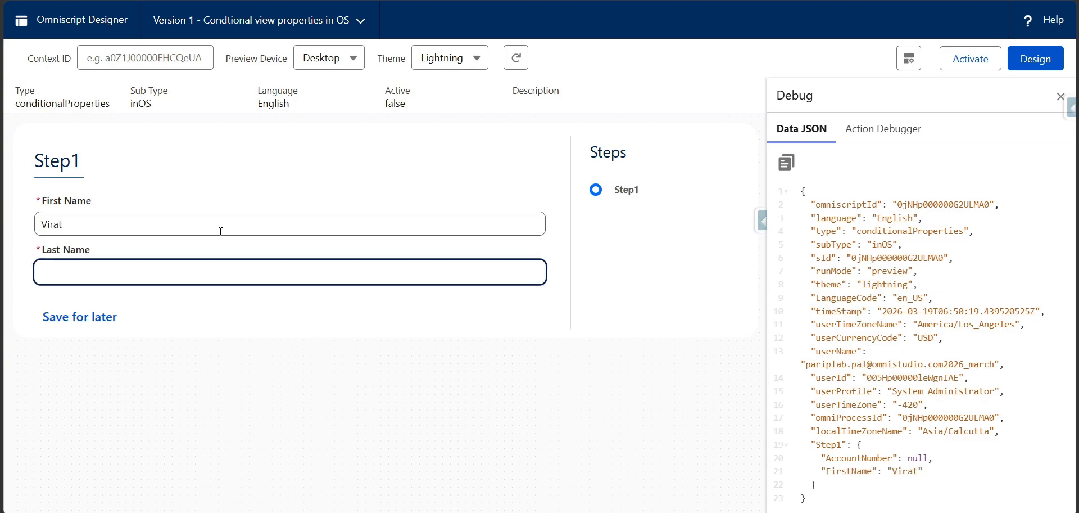
{"action": "type", "text": "Kohlu"}
{"action": "left_click", "coordinate": [491, 309]}
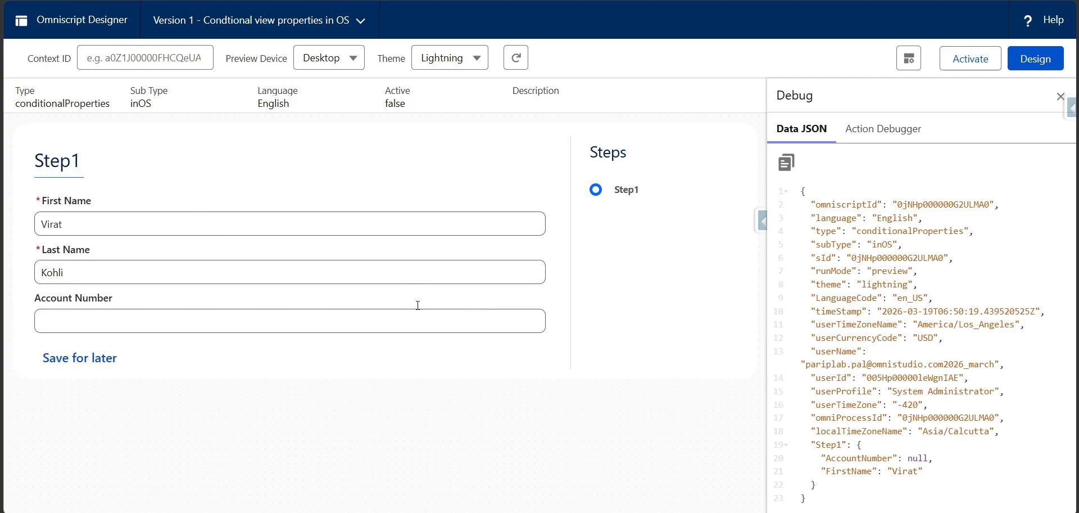
Enter a sample account number in the preview form and check the AccountNumber entry in the data JSON
{"action": "left_click", "coordinate": [100, 324]}
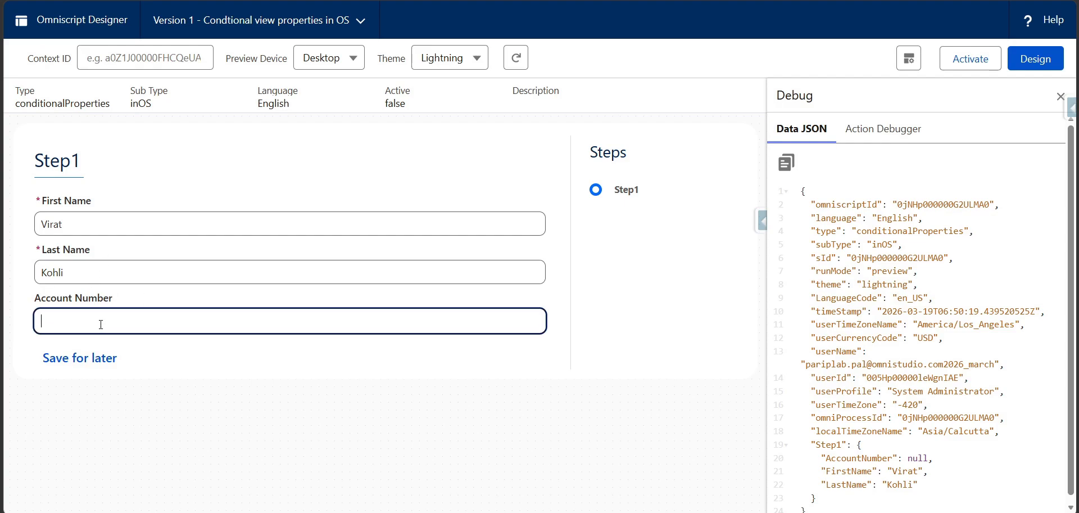
{"action": "type", "text": "1234444"}
{"action": "left_click", "coordinate": [555, 302]}
{"action": "scroll", "coordinate": [806, 396], "scroll_direction": "down", "scroll_amount": 1}
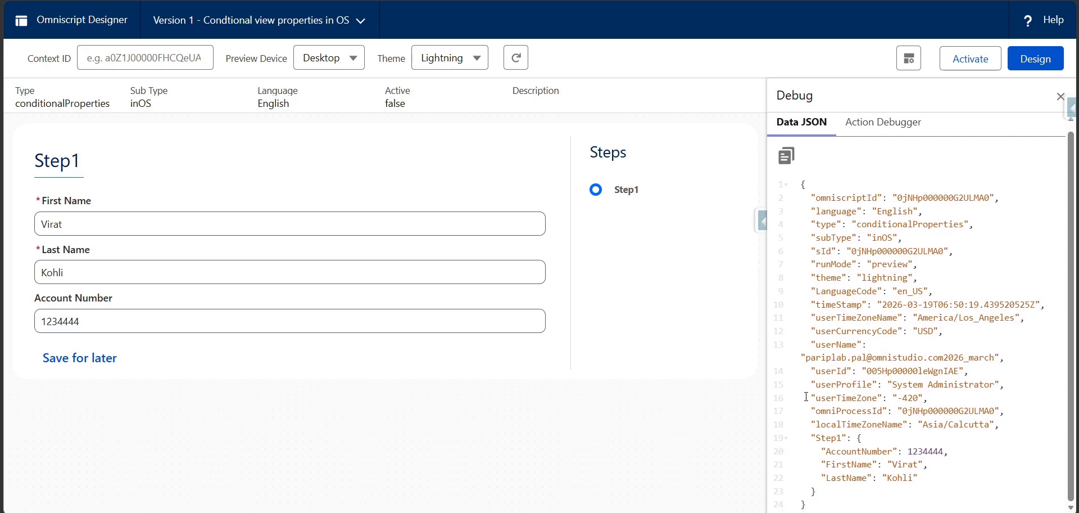
{"action": "left_click_drag", "start_coordinate": [824, 453], "coordinate": [947, 451]}
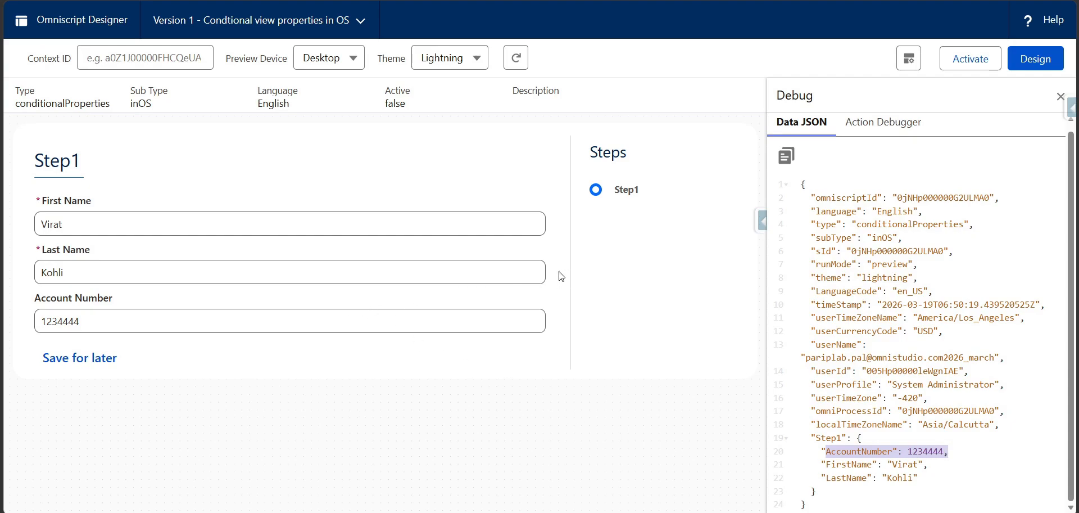
Return to the design view and review the available condition types in the Account Number element's conditional view settings
{"action": "left_click", "coordinate": [1037, 64]}
{"action": "left_click", "coordinate": [343, 223]}
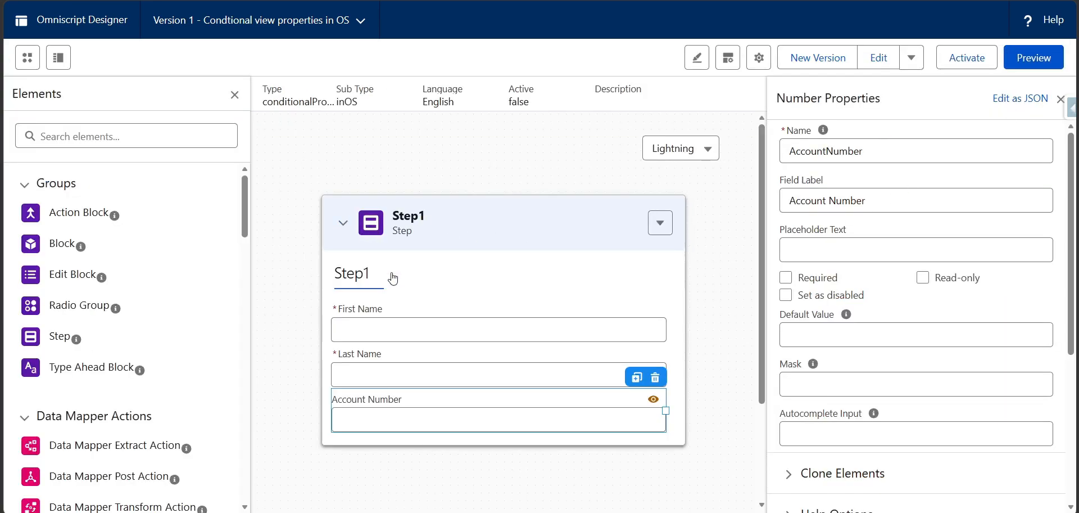
{"action": "scroll", "coordinate": [578, 325], "scroll_direction": "down", "scroll_amount": 3}
{"action": "scroll", "coordinate": [796, 379], "scroll_direction": "down", "scroll_amount": 4}
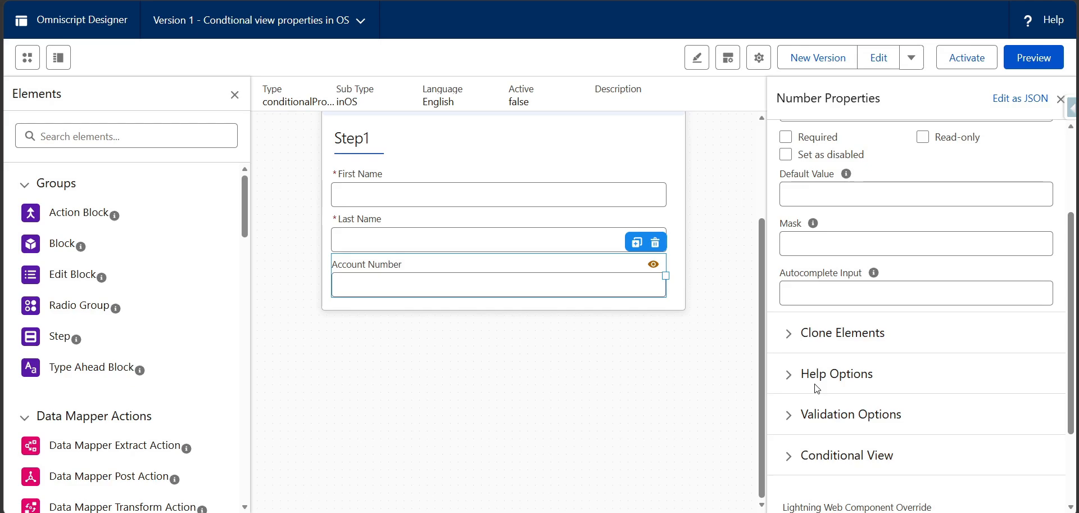
{"action": "left_click", "coordinate": [800, 387]}
{"action": "scroll", "coordinate": [832, 382], "scroll_direction": "down", "scroll_amount": 1}
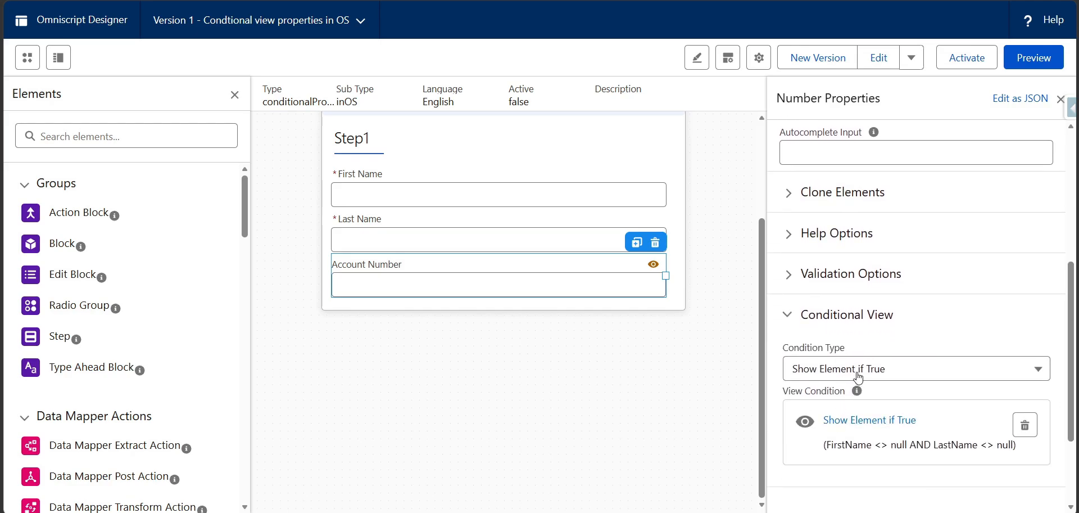
{"action": "left_click", "coordinate": [857, 375]}
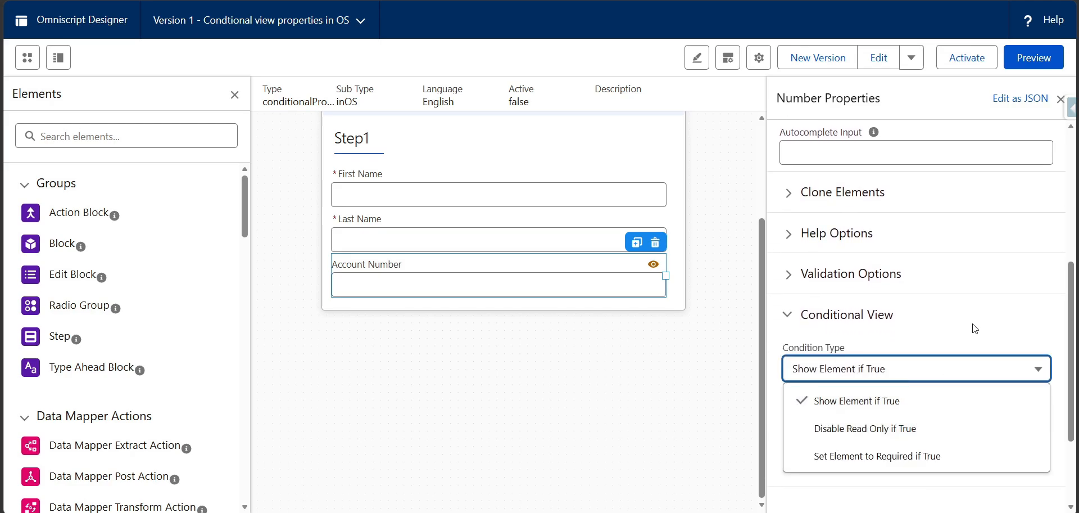
{"action": "left_click", "coordinate": [986, 324]}
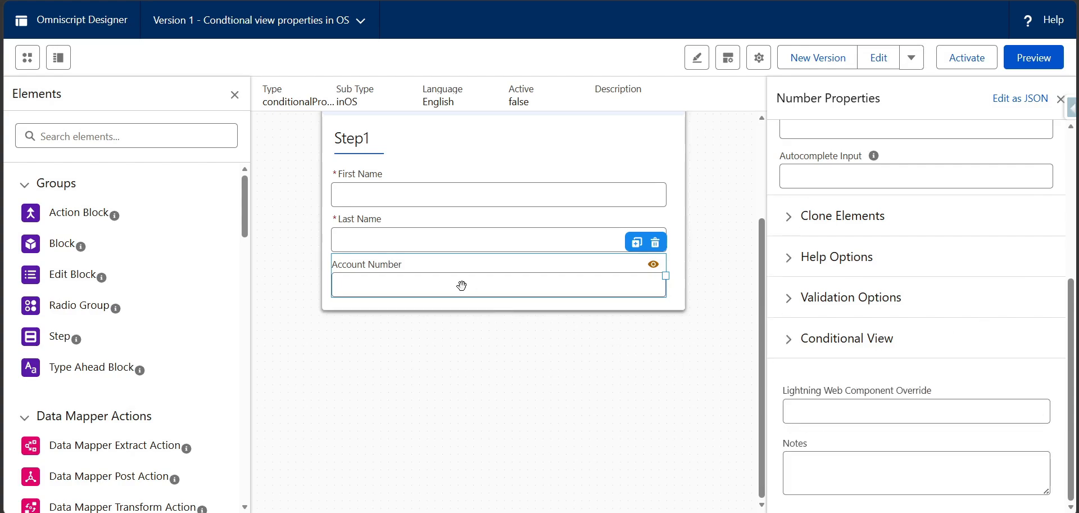
Search the elements for "nu" and add another Number input below Account Number in Step1
{"action": "left_click", "coordinate": [147, 141]}
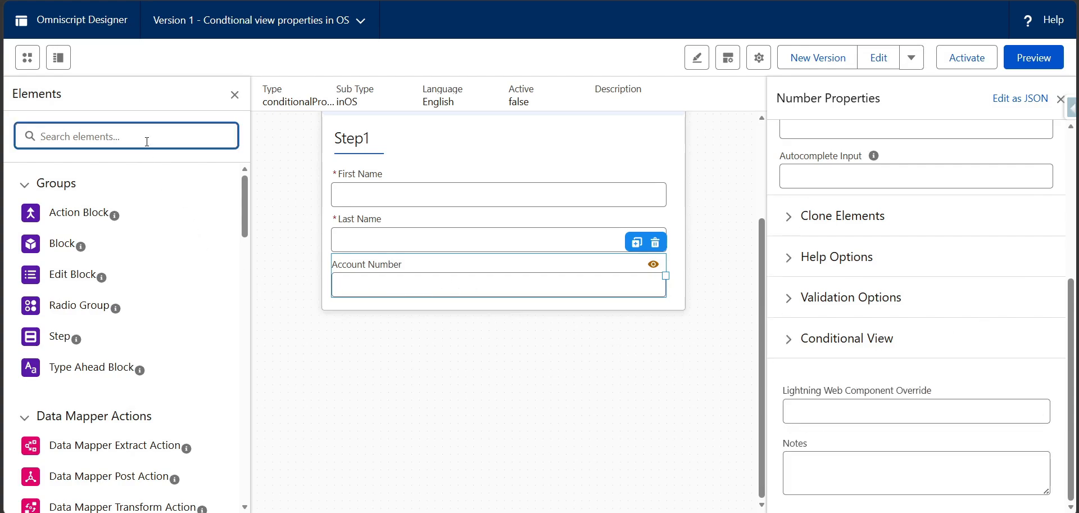
{"action": "type", "text": "nu"}
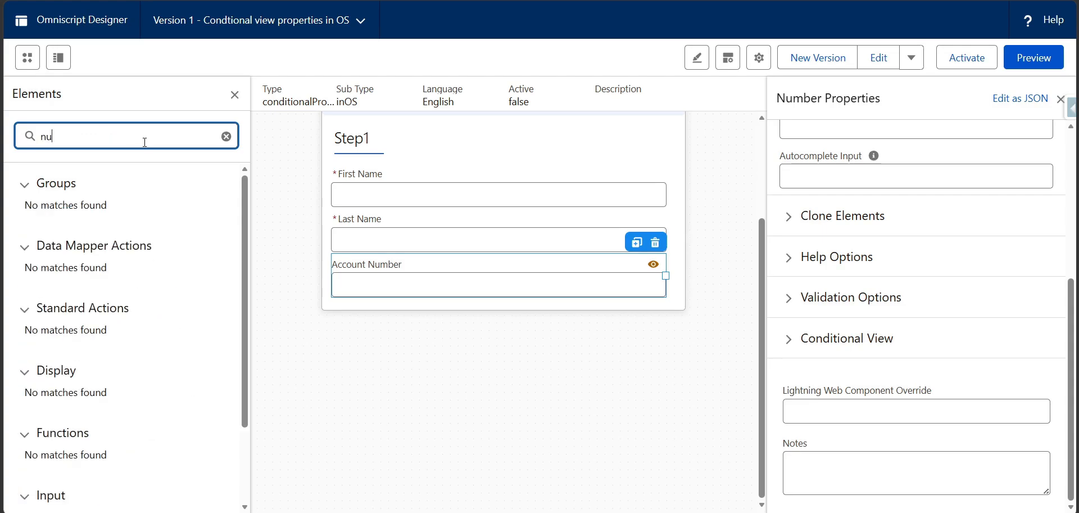
{"action": "scroll", "coordinate": [128, 308], "scroll_direction": "down", "scroll_amount": 2}
{"action": "left_click_drag", "start_coordinate": [66, 421], "coordinate": [396, 294]}
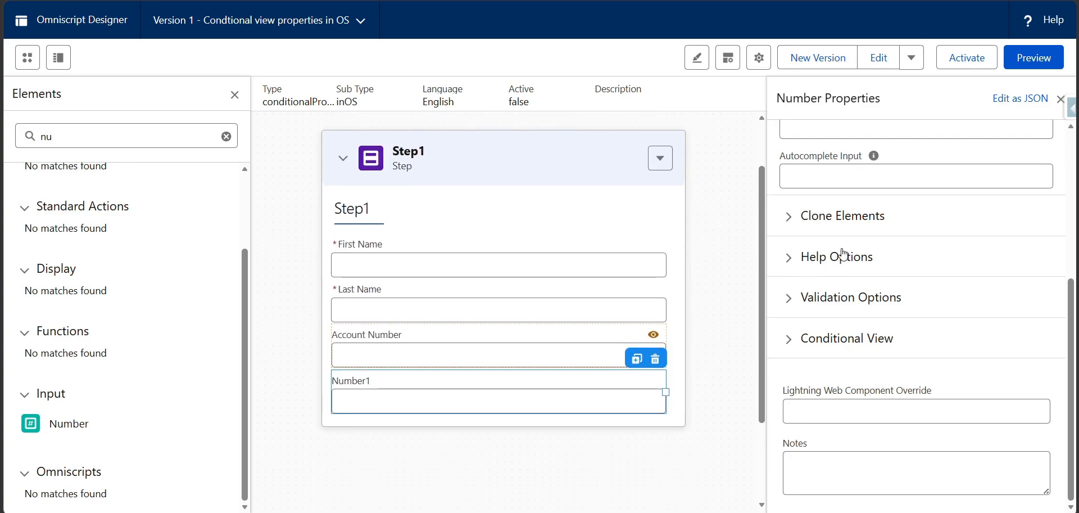
Set the name of the number element below Account Number to OrganizationId
{"action": "scroll", "coordinate": [843, 253], "scroll_direction": "up", "scroll_amount": 5}
{"action": "double_click", "coordinate": [841, 153]}
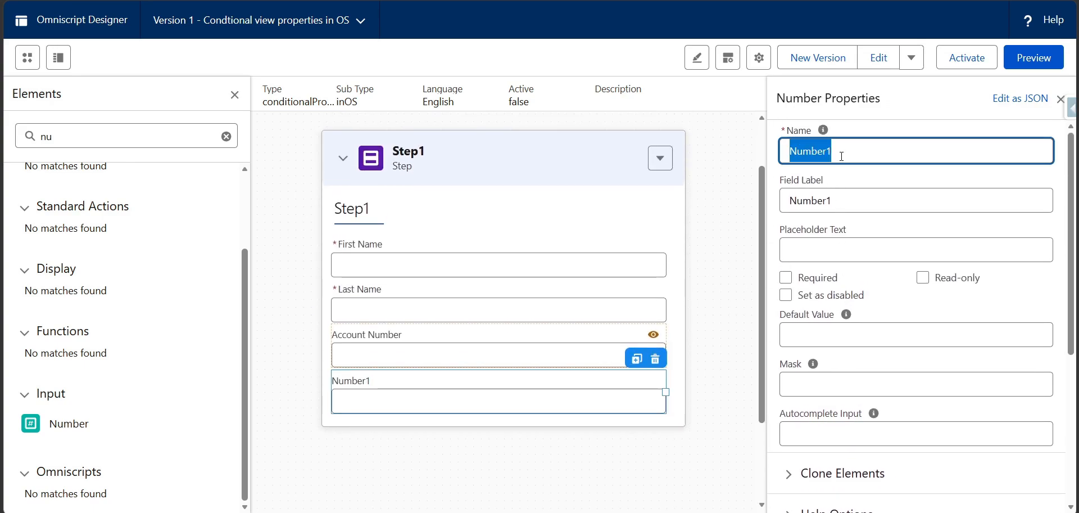
{"action": "type", "text": "Us"}
{"action": "key", "text": "BackSpace"}
{"action": "key", "text": "BackSpace"}
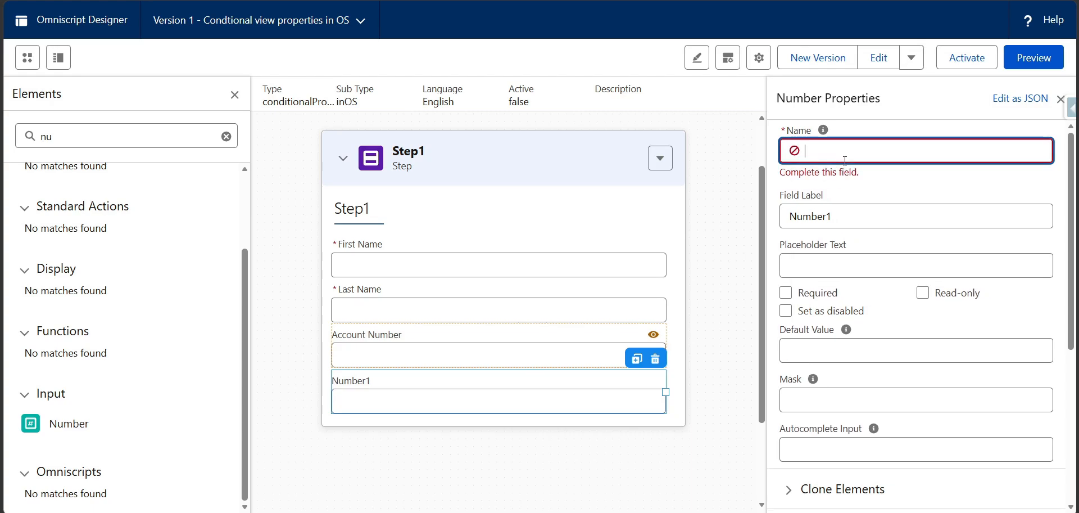
{"action": "type", "text": "Or"}
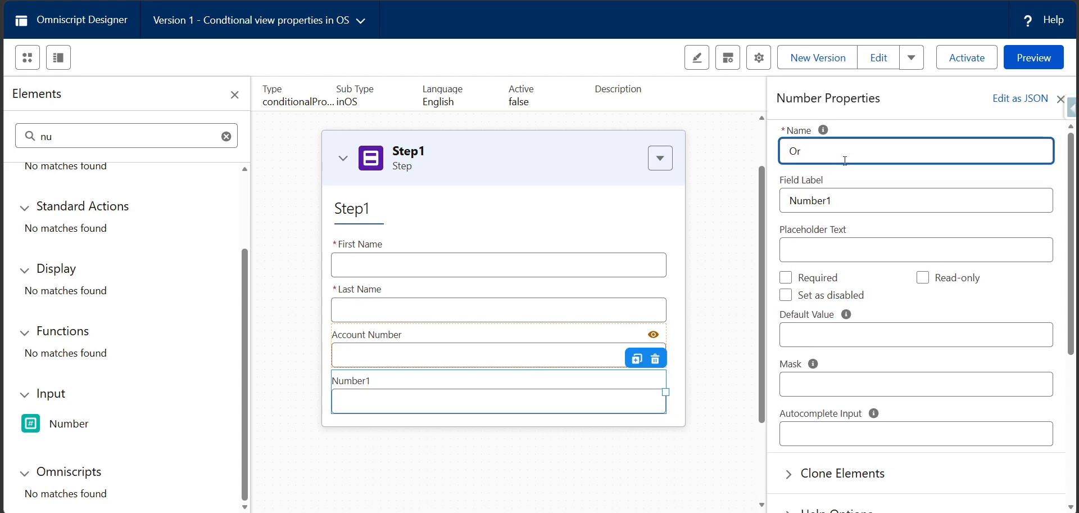
{"action": "type", "text": "ganizationId"}
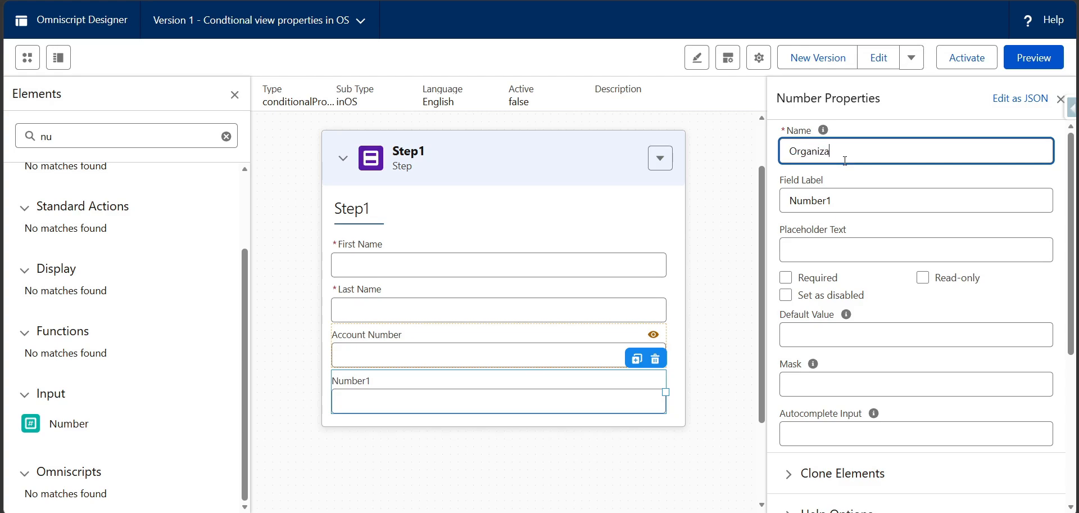
{"action": "key", "text": "Tab"}
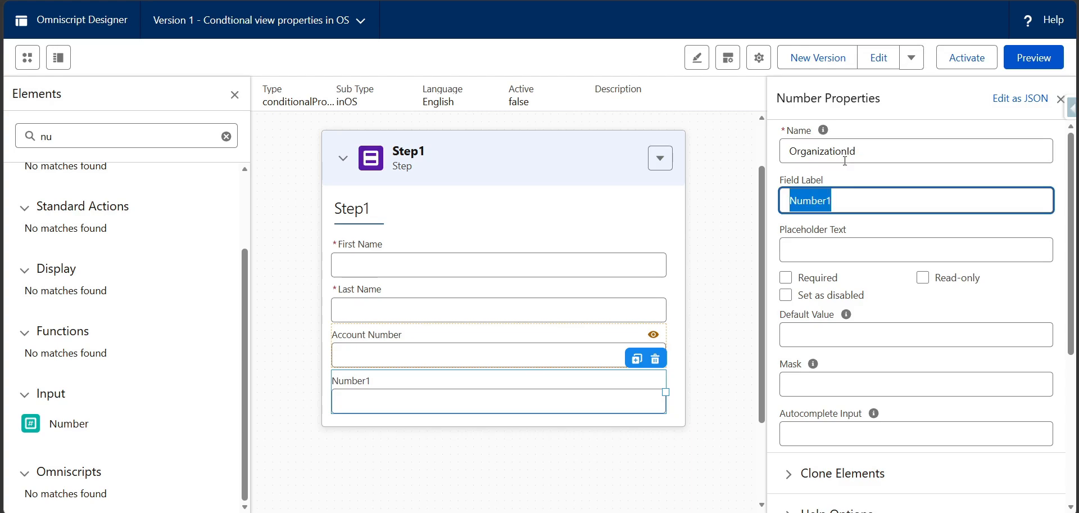
Change the field label of the OrganizationId number element to "Organization Id"
{"action": "double_click", "coordinate": [801, 144]}
{"action": "key", "text": "ctrl+c"}
{"action": "key", "text": "Tab"}
{"action": "key", "text": "ctrl+v"}
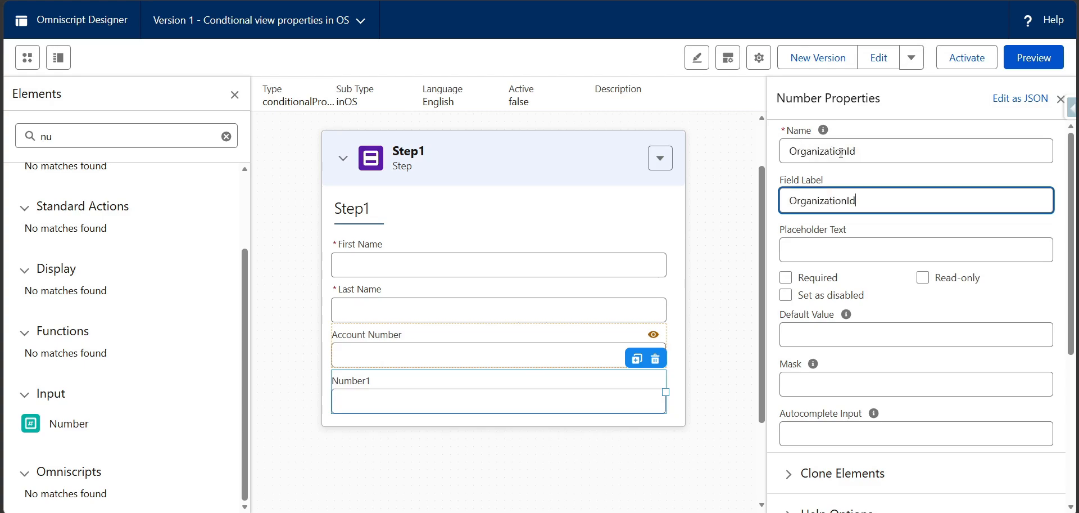
{"action": "left_click", "coordinate": [847, 200]}
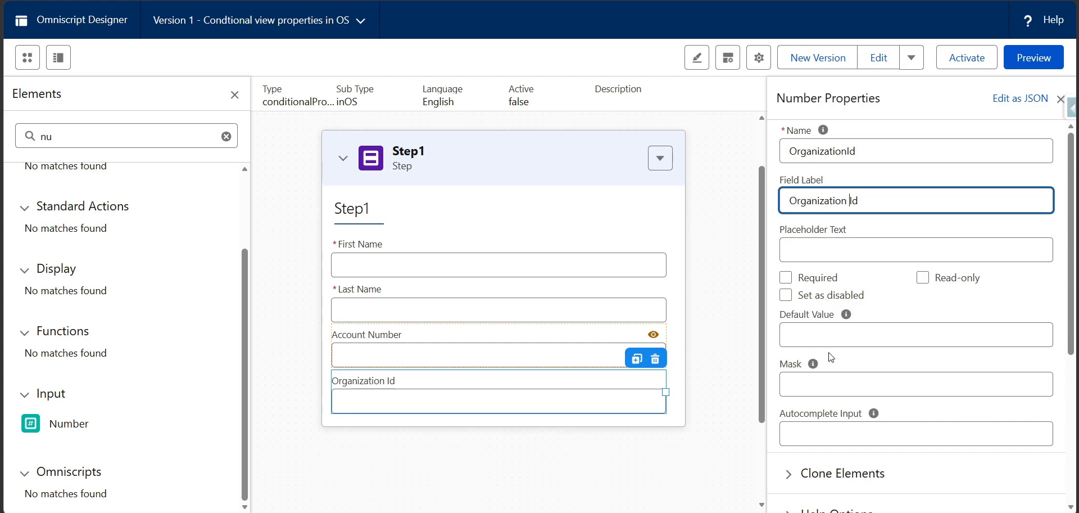
Set the default value of the Organization Id element to ORG00009
{"action": "left_click", "coordinate": [839, 338]}
{"action": "type", "text": "O"}
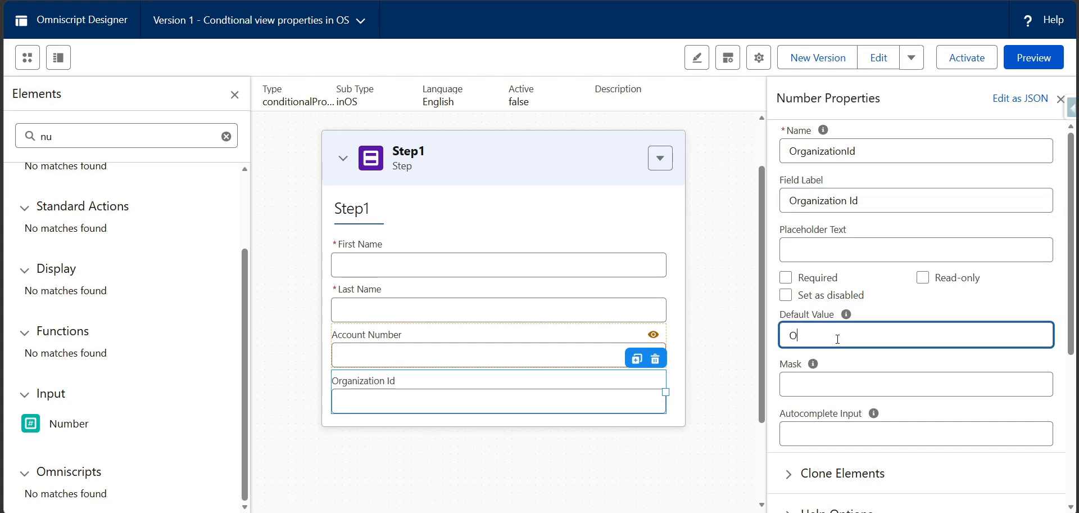
{"action": "type", "text": "RG00009"}
{"action": "left_click", "coordinate": [902, 306]}
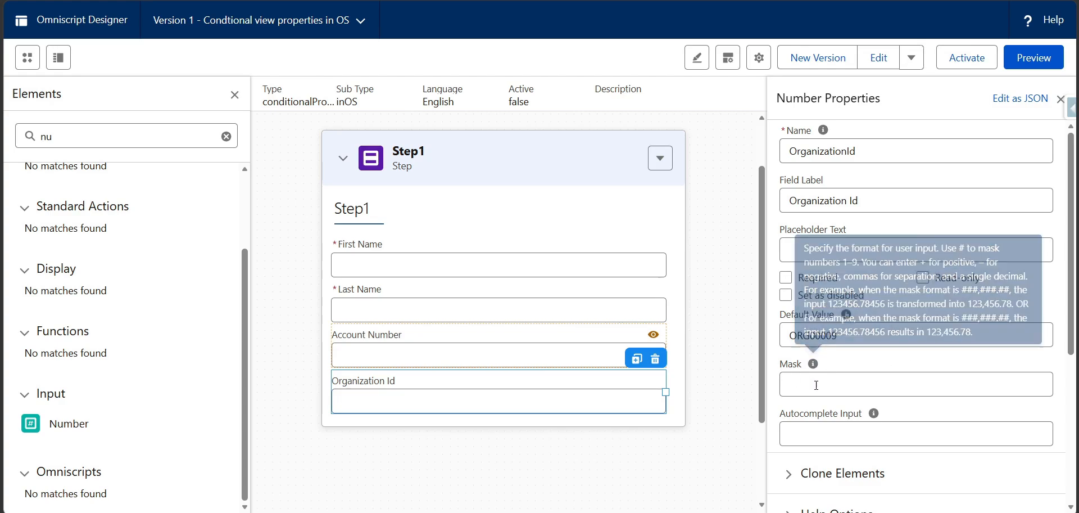
Set the Organization Id element's conditional view type to Disable Read Only if True
{"action": "scroll", "coordinate": [818, 391], "scroll_direction": "down", "scroll_amount": 3}
{"action": "scroll", "coordinate": [820, 392], "scroll_direction": "down", "scroll_amount": 2}
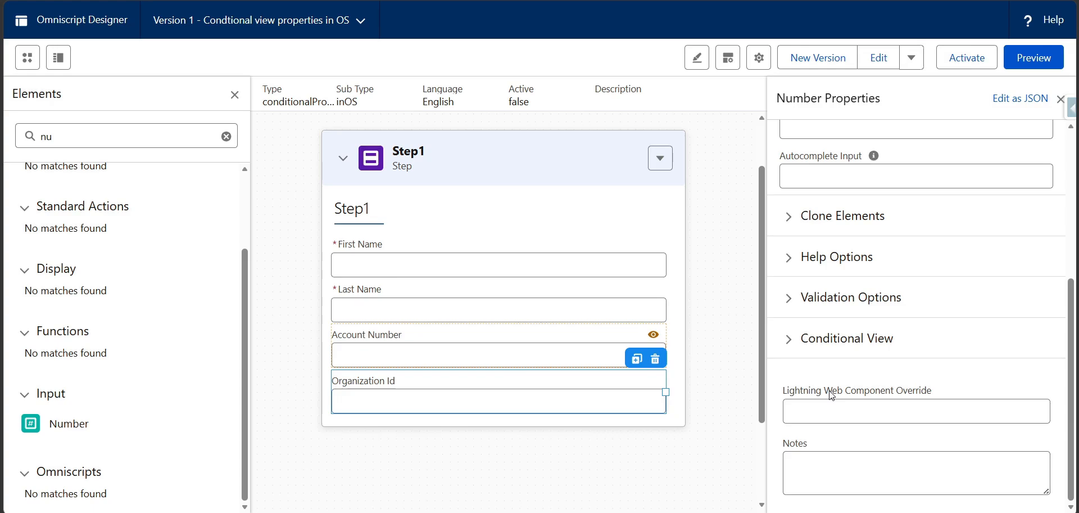
{"action": "left_click", "coordinate": [809, 340]}
{"action": "scroll", "coordinate": [837, 374], "scroll_direction": "down", "scroll_amount": 1}
{"action": "left_click", "coordinate": [892, 329]}
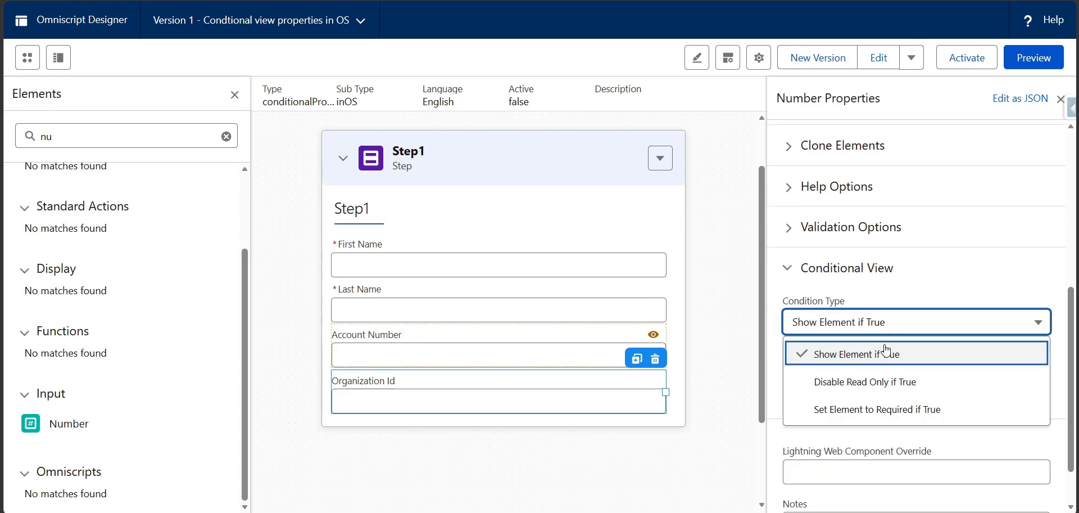
{"action": "left_click", "coordinate": [878, 386]}
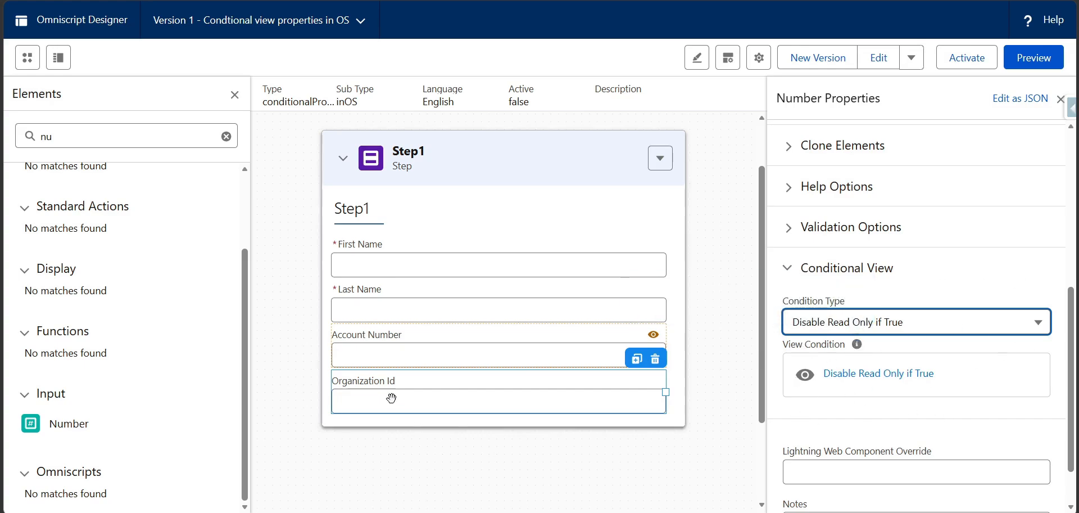
Add and save a view condition for Organization Id requiring that AccountNumber does not equal an empty value
{"action": "left_click", "coordinate": [897, 380]}
{"action": "left_click", "coordinate": [412, 293]}
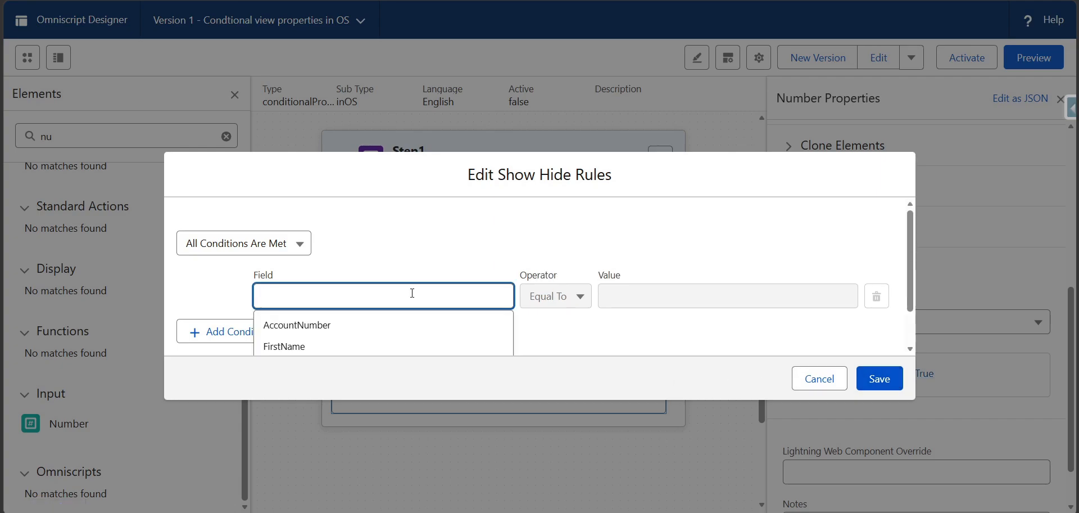
{"action": "left_click", "coordinate": [331, 332]}
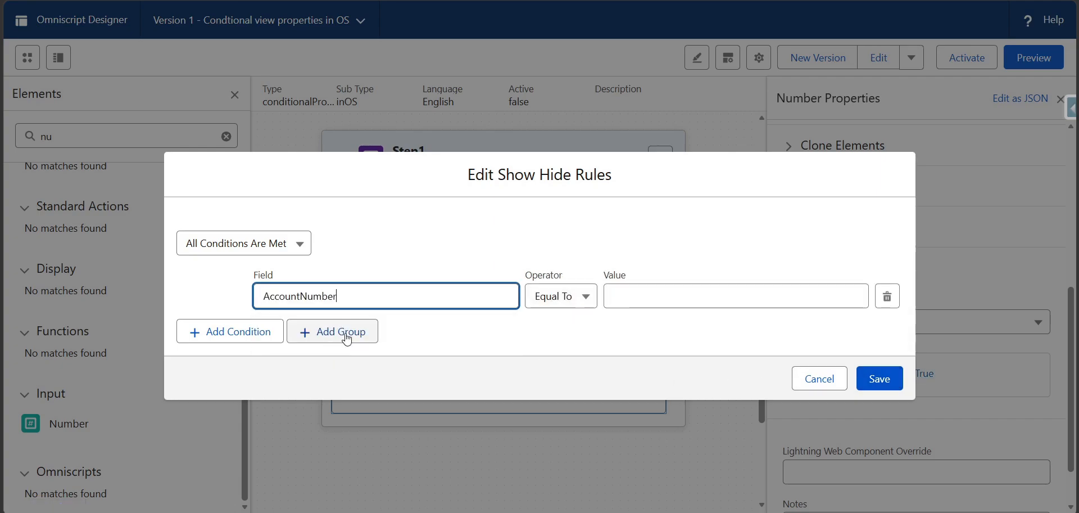
{"action": "left_click", "coordinate": [565, 306]}
{"action": "left_click", "coordinate": [545, 356]}
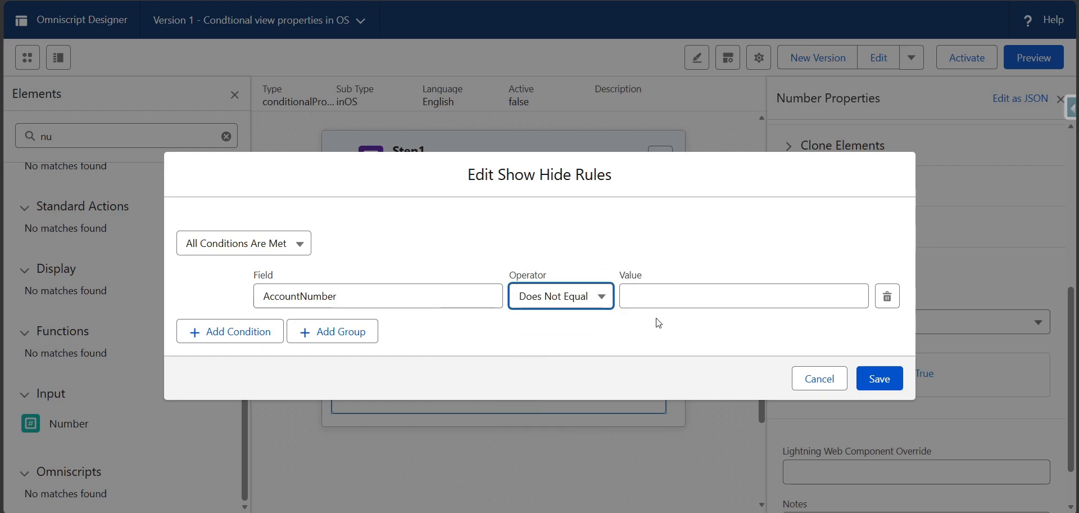
{"action": "left_click", "coordinate": [646, 298]}
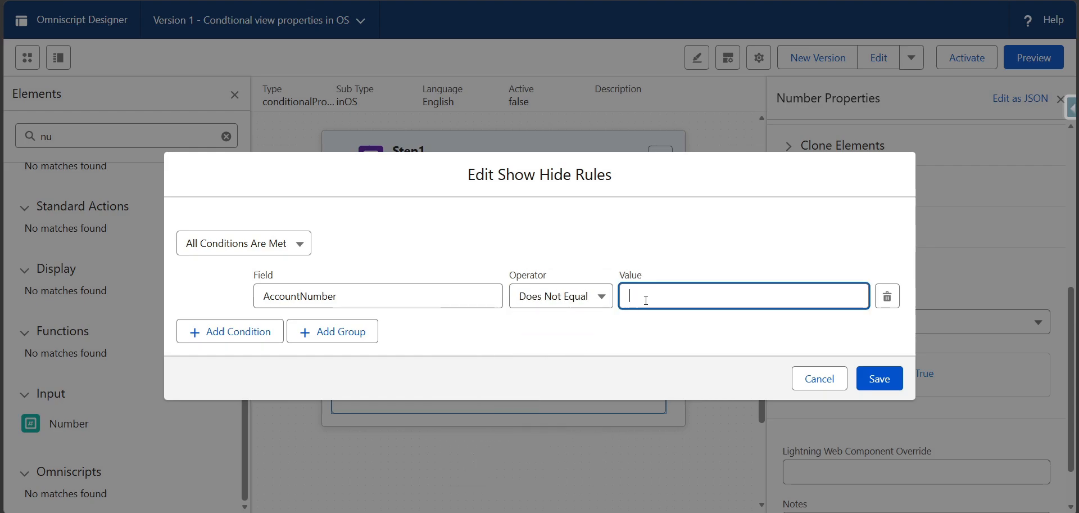
{"action": "left_click", "coordinate": [875, 379]}
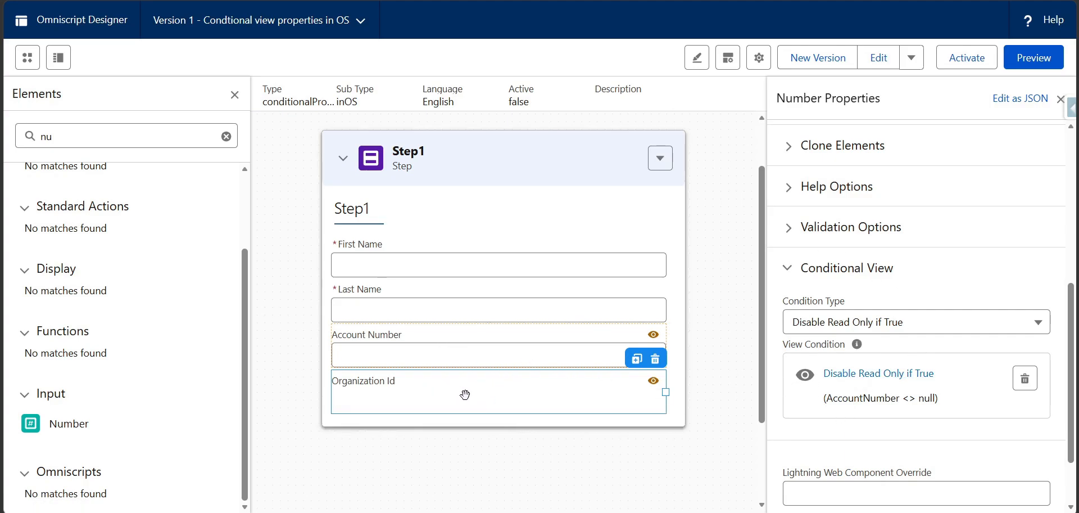
Preview the form to check the Organization Id field and its default value, and return to the design view
{"action": "scroll", "coordinate": [880, 341], "scroll_direction": "up", "scroll_amount": 5}
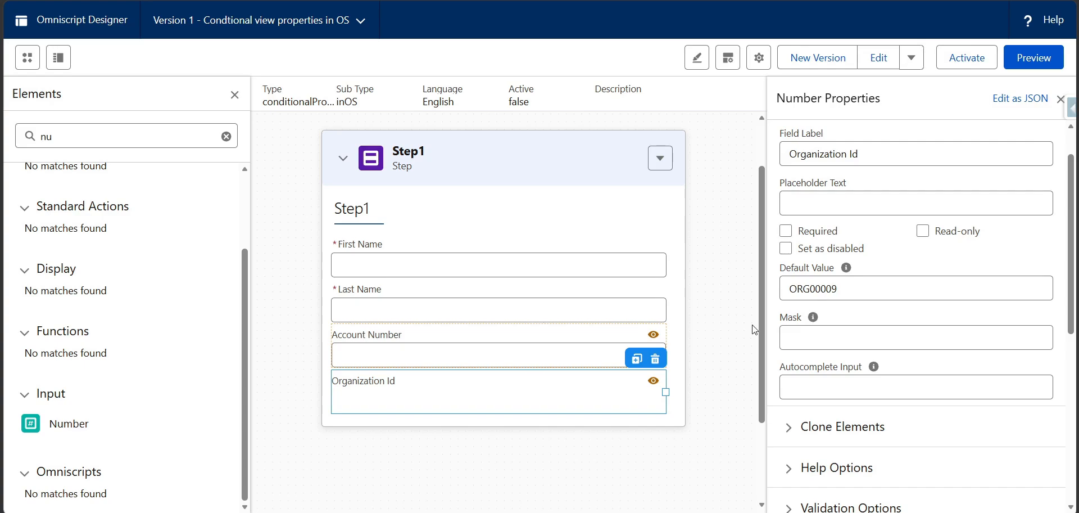
{"action": "left_click", "coordinate": [1044, 59]}
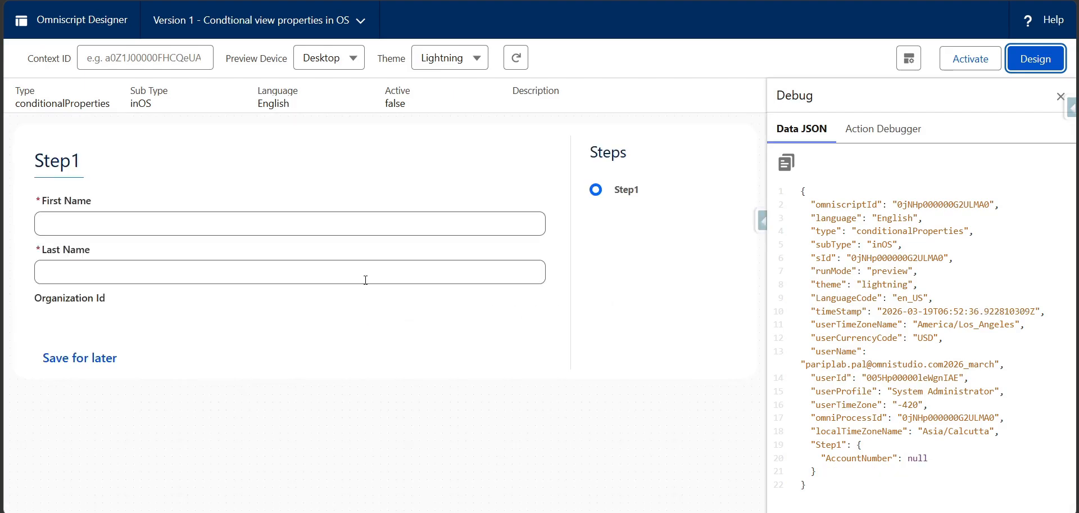
{"action": "left_click", "coordinate": [1027, 48]}
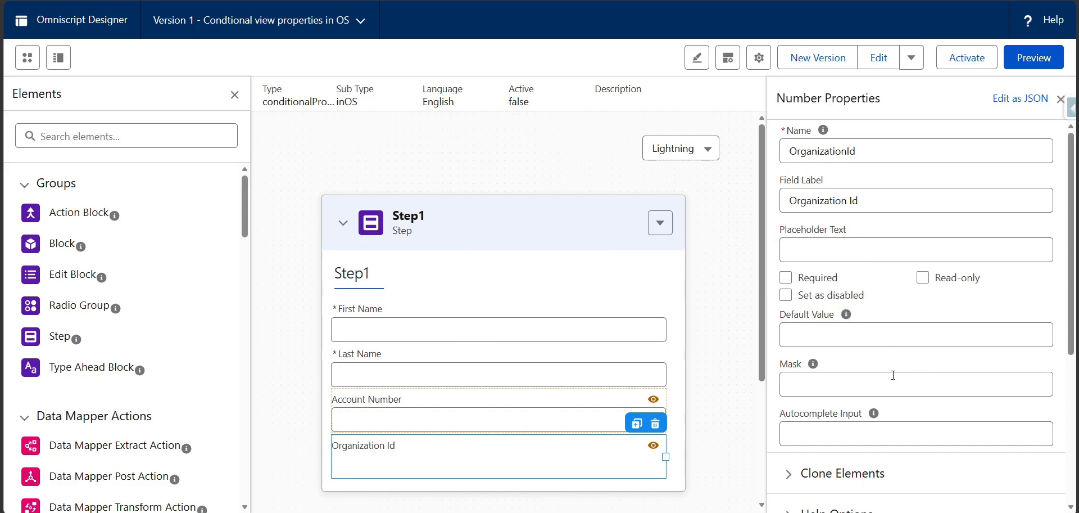
Set Organization Id's default value to ORG000009 and review its conditional view settings
{"action": "left_click", "coordinate": [858, 332]}
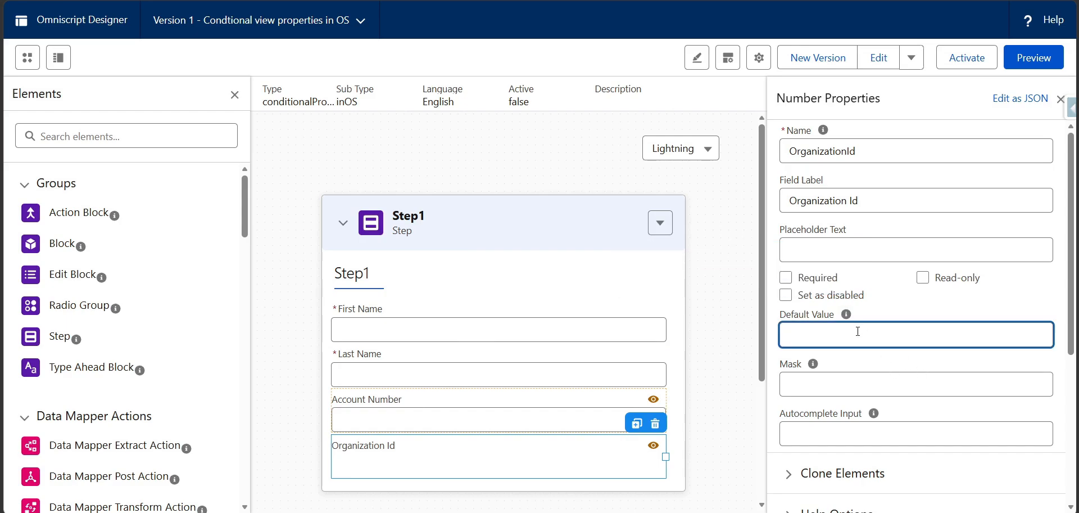
{"action": "type", "text": "ORG000009"}
{"action": "scroll", "coordinate": [855, 333], "scroll_direction": "down", "scroll_amount": 5}
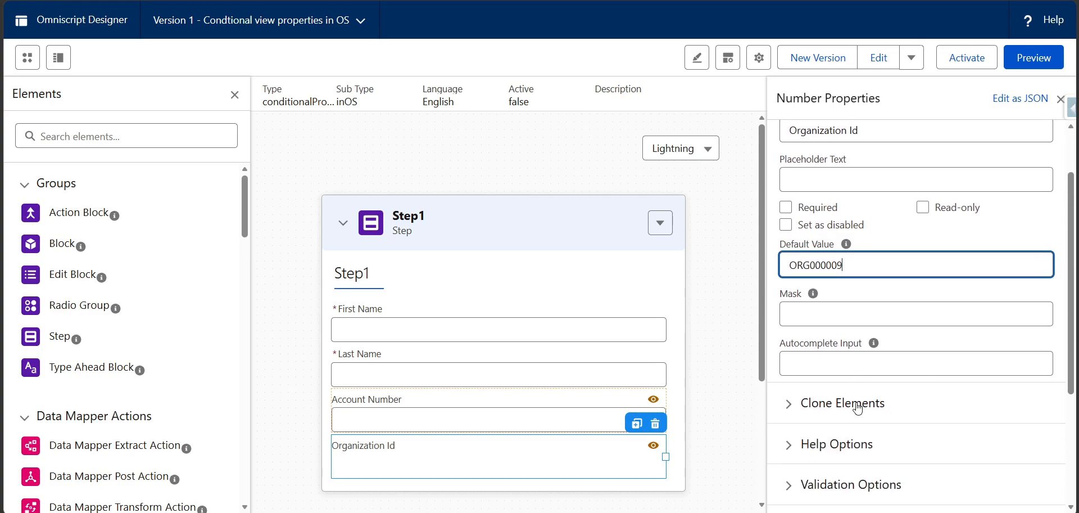
{"action": "left_click", "coordinate": [793, 344]}
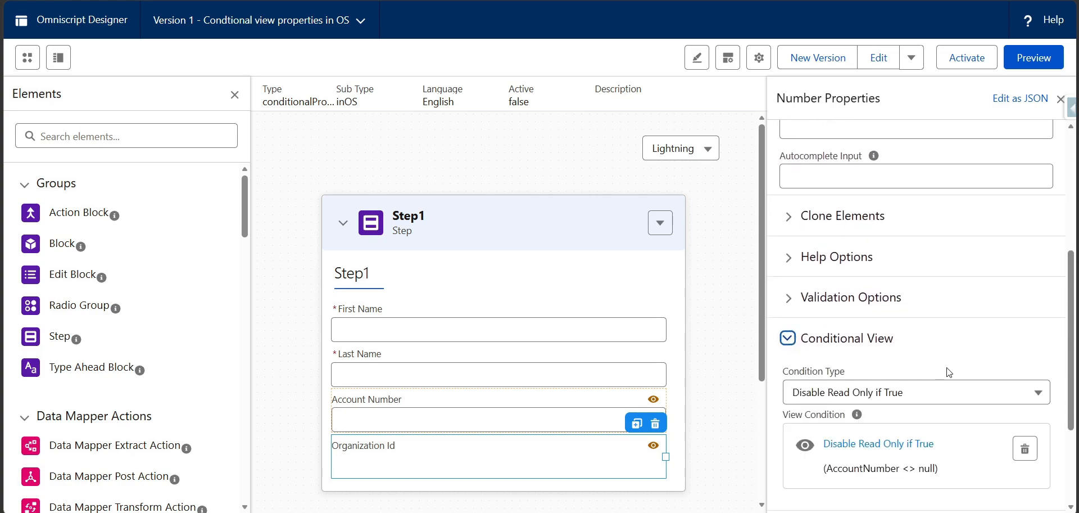
{"action": "scroll", "coordinate": [928, 361], "scroll_direction": "up", "scroll_amount": 5}
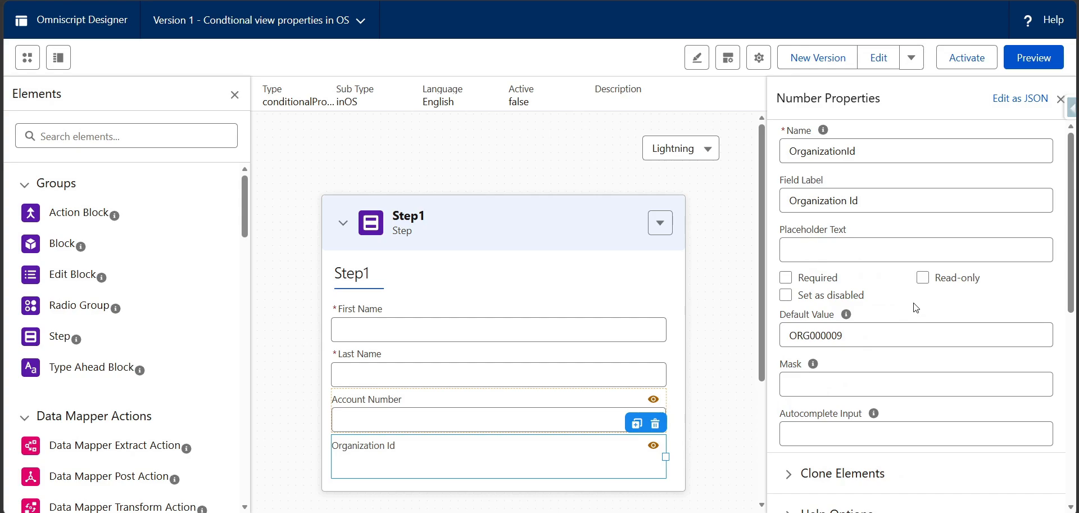
Test the Organization Id field in the preview form and return to the design view
{"action": "left_click", "coordinate": [1045, 63]}
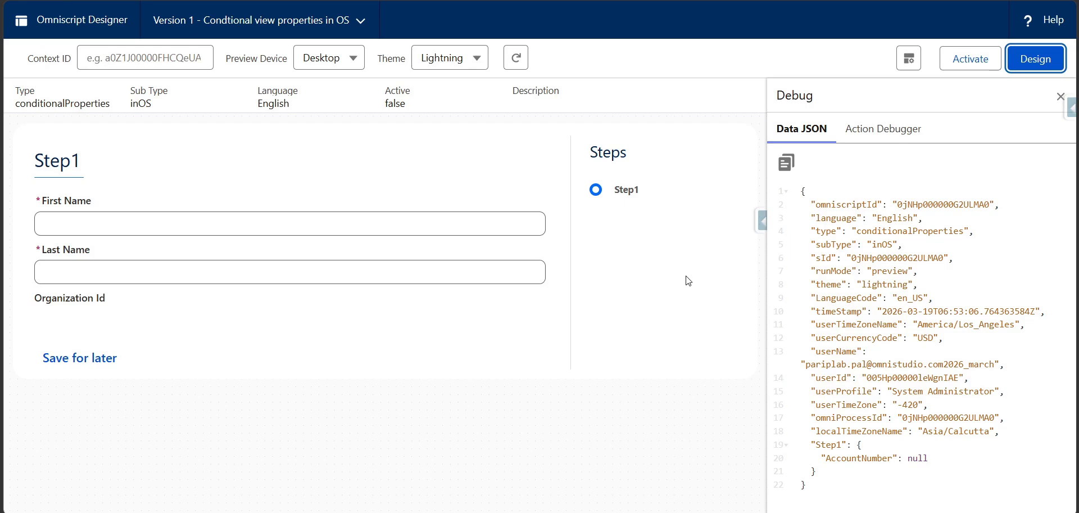
{"action": "left_click", "coordinate": [93, 311]}
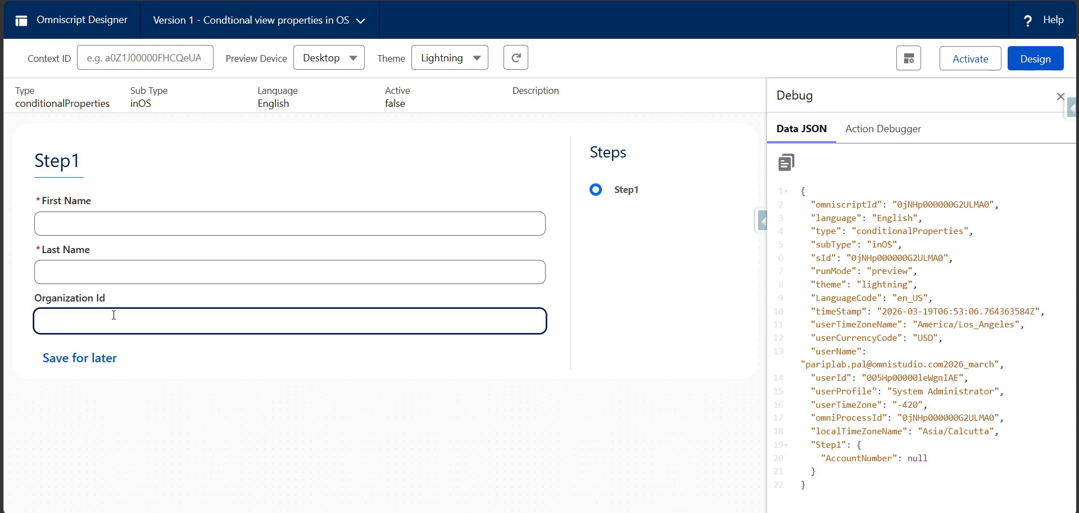
{"action": "left_click", "coordinate": [305, 274]}
{"action": "left_click", "coordinate": [1039, 61]}
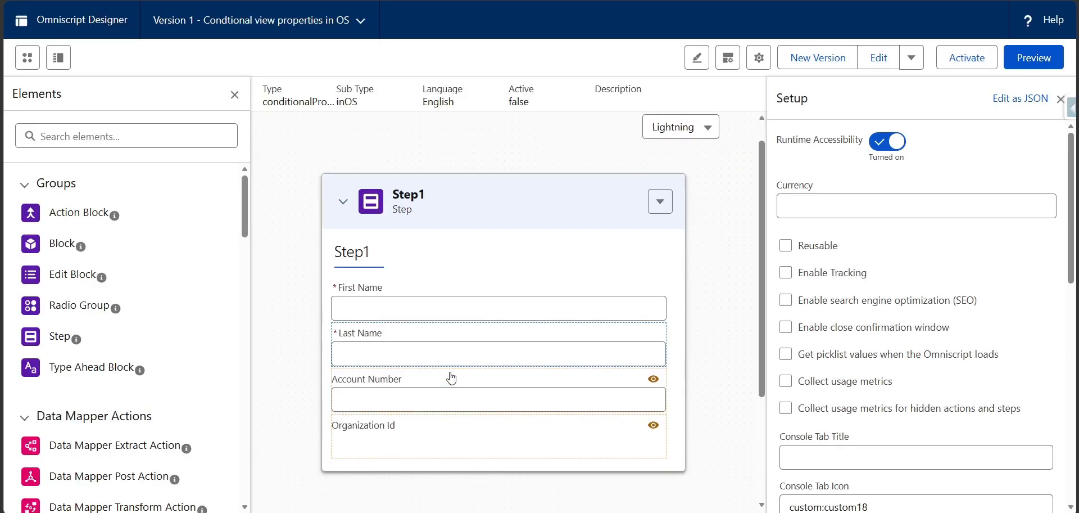
Try a text default value starting with ORG for the Organization Id element in Step1
{"action": "left_click", "coordinate": [548, 309]}
{"action": "left_click", "coordinate": [581, 277]}
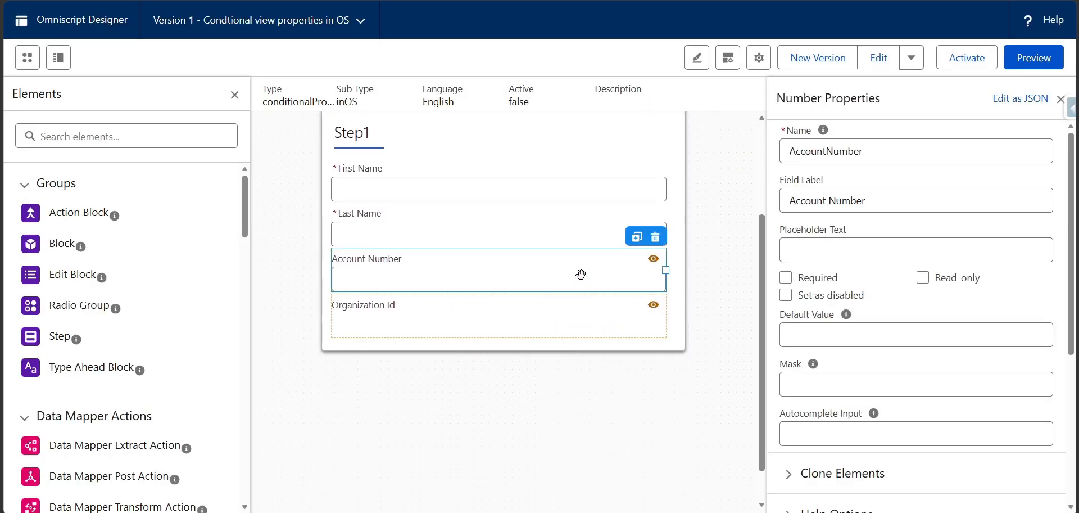
{"action": "scroll", "coordinate": [925, 339], "scroll_direction": "down", "scroll_amount": 2}
{"action": "left_click", "coordinate": [532, 308]}
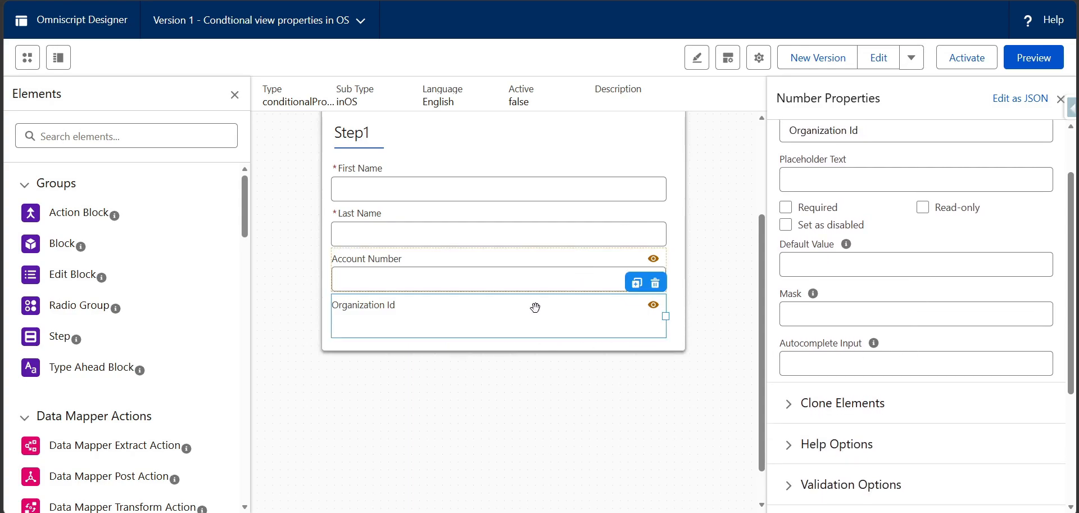
{"action": "left_click", "coordinate": [892, 260]}
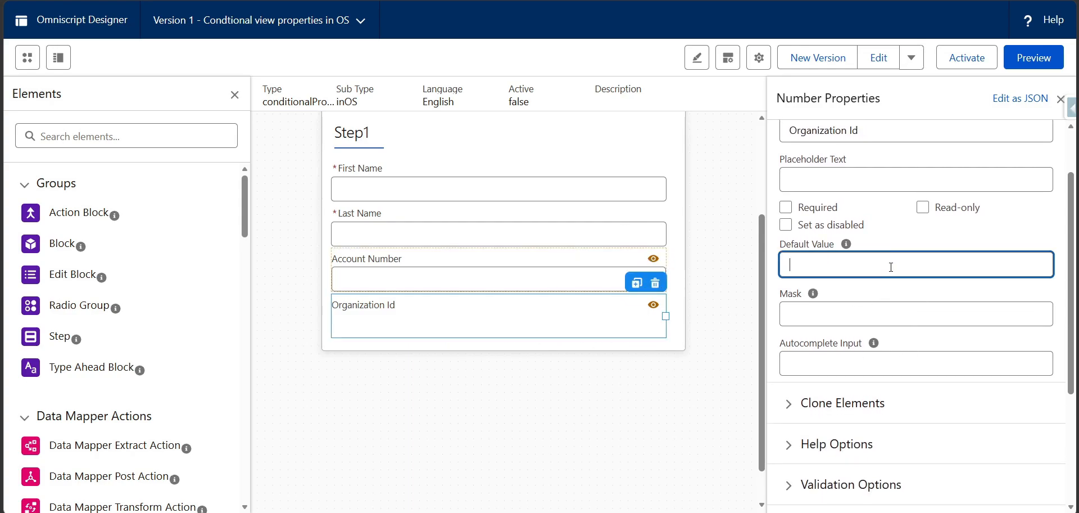
{"action": "type", "text": "ORG"}
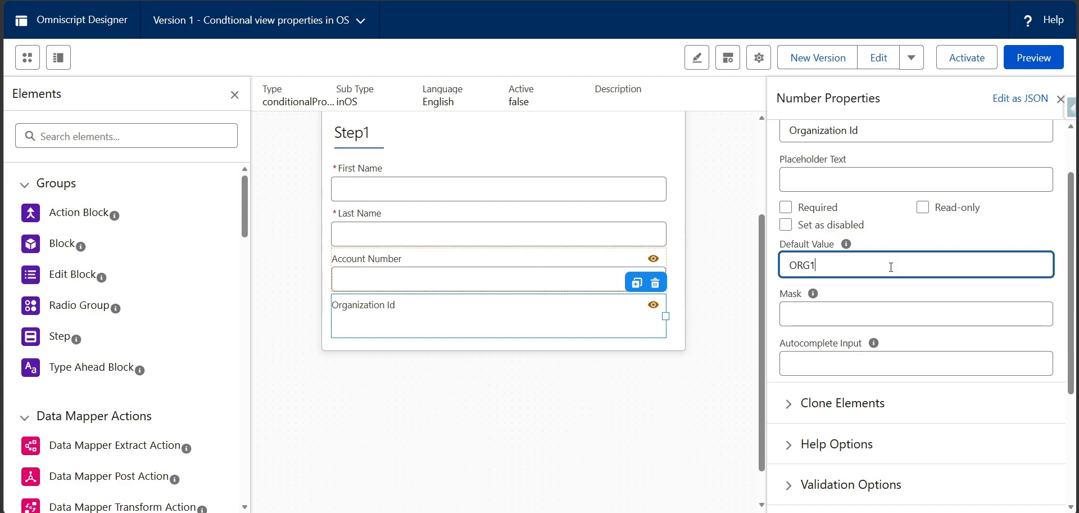
{"action": "type", "text": "009000"}
Examine the Organization Id element's JSON properties, including its default value and condition type, and close the JSON editor
{"action": "left_click", "coordinate": [1020, 99]}
{"action": "scroll", "coordinate": [1012, 135], "scroll_direction": "down", "scroll_amount": 3}
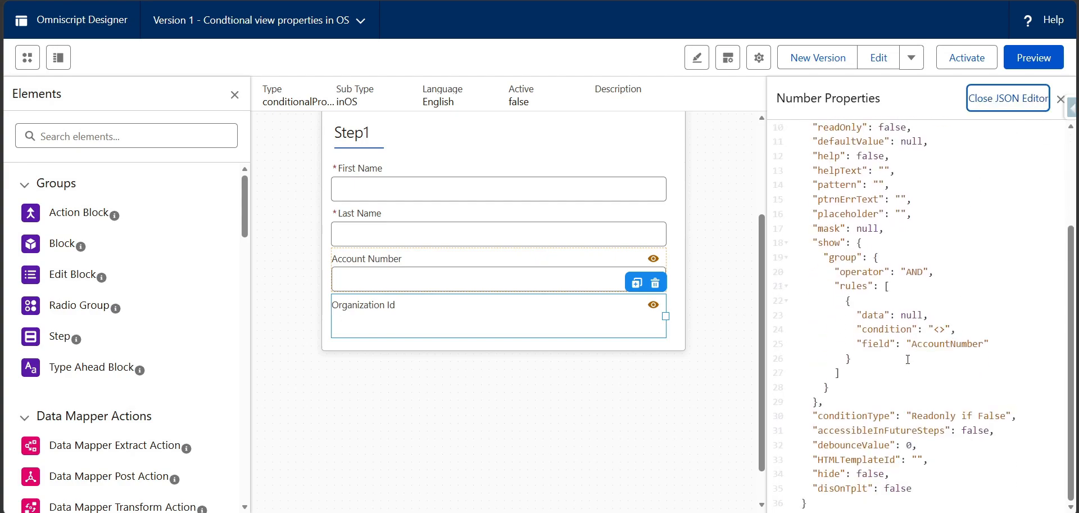
{"action": "scroll", "coordinate": [901, 408], "scroll_direction": "up", "scroll_amount": 3}
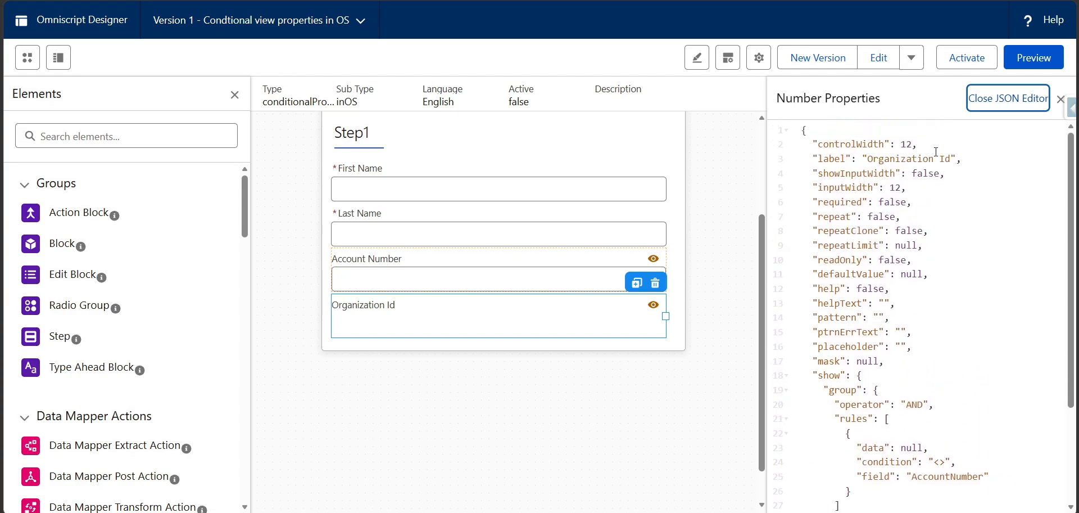
{"action": "scroll", "coordinate": [930, 225], "scroll_direction": "down", "scroll_amount": 3}
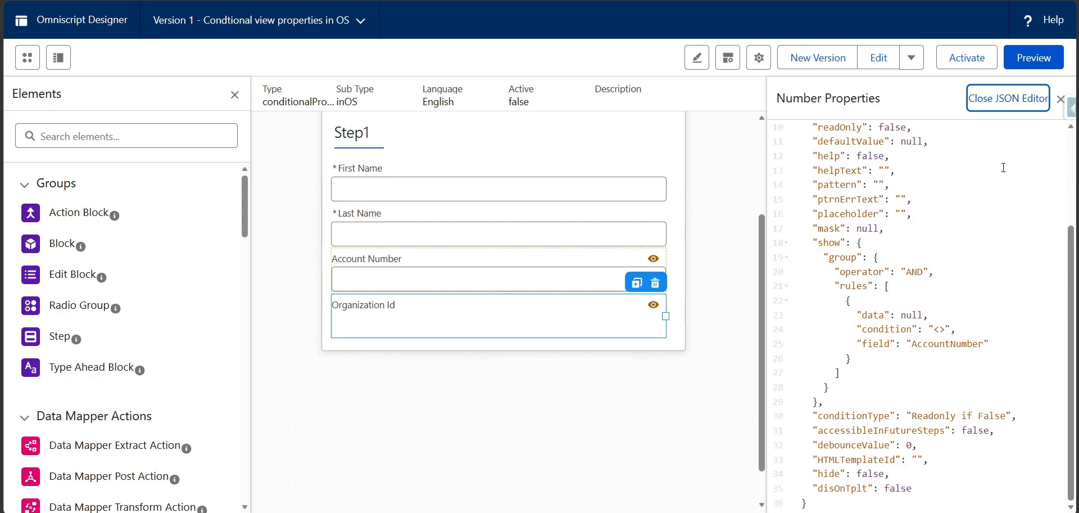
{"action": "left_click", "coordinate": [1008, 100]}
Set the default value of the Organization Id element to the number 123123
{"action": "scroll", "coordinate": [898, 257], "scroll_direction": "up", "scroll_amount": 1}
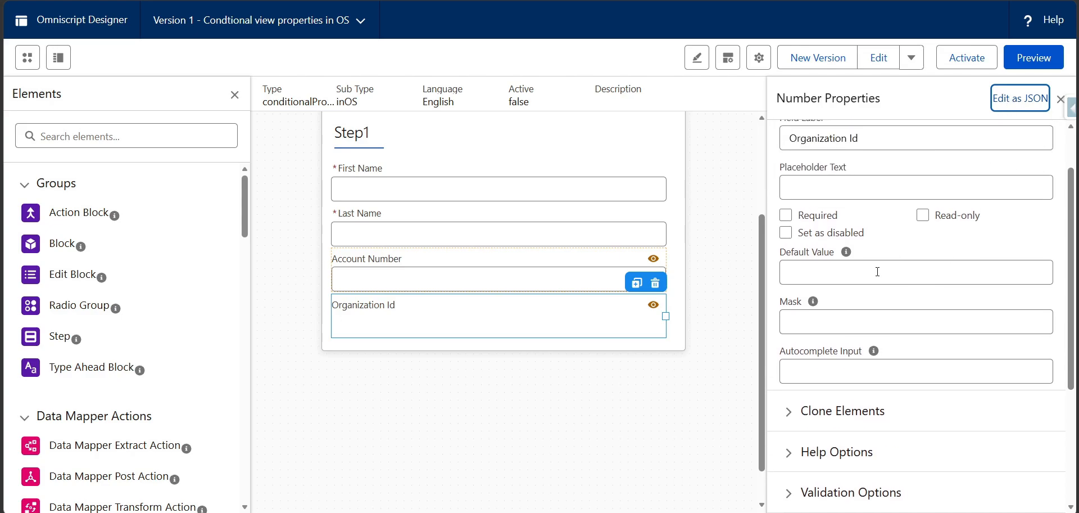
{"action": "left_click", "coordinate": [877, 272]}
{"action": "left_click", "coordinate": [560, 317]}
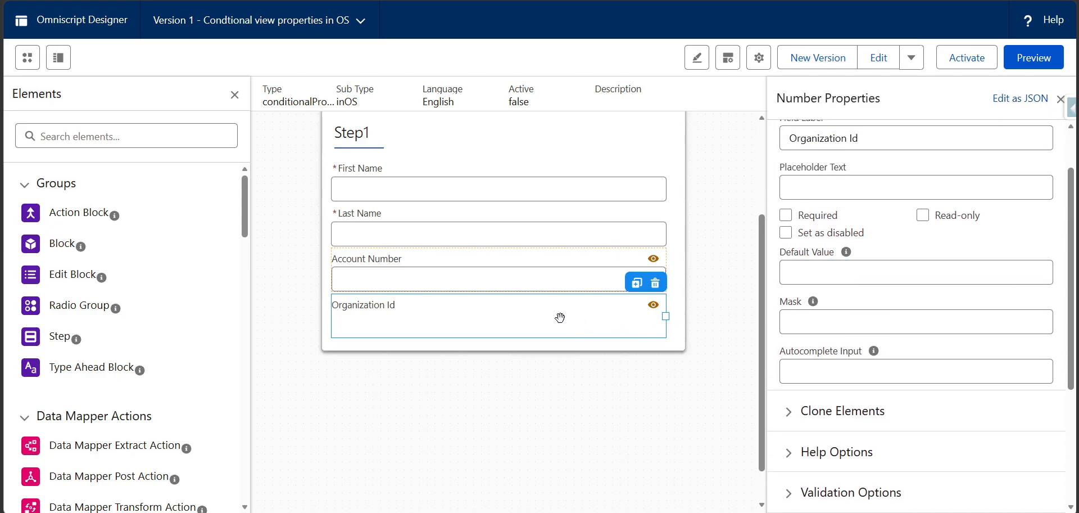
{"action": "left_click", "coordinate": [866, 270]}
{"action": "type", "text": "123123"}
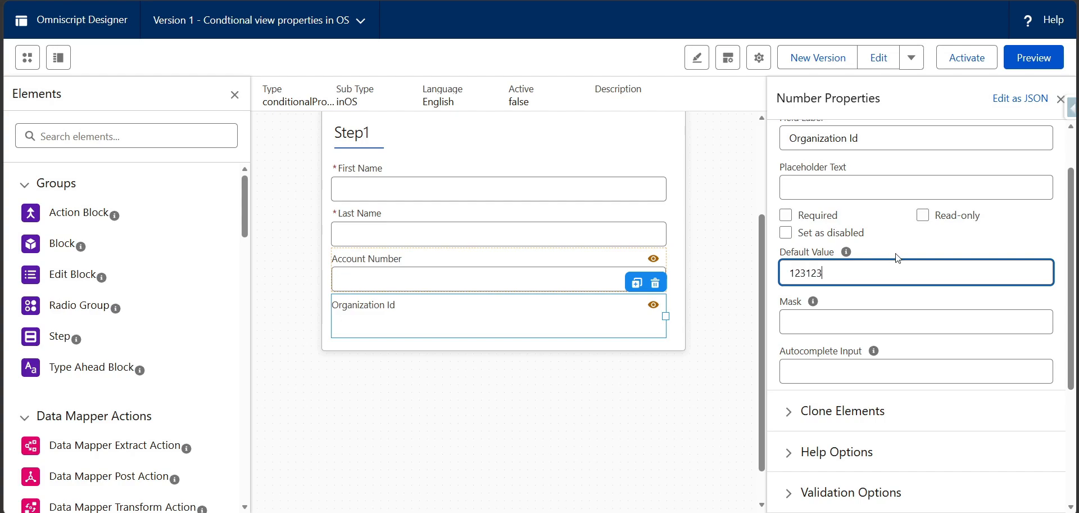
{"action": "left_click", "coordinate": [912, 248]}
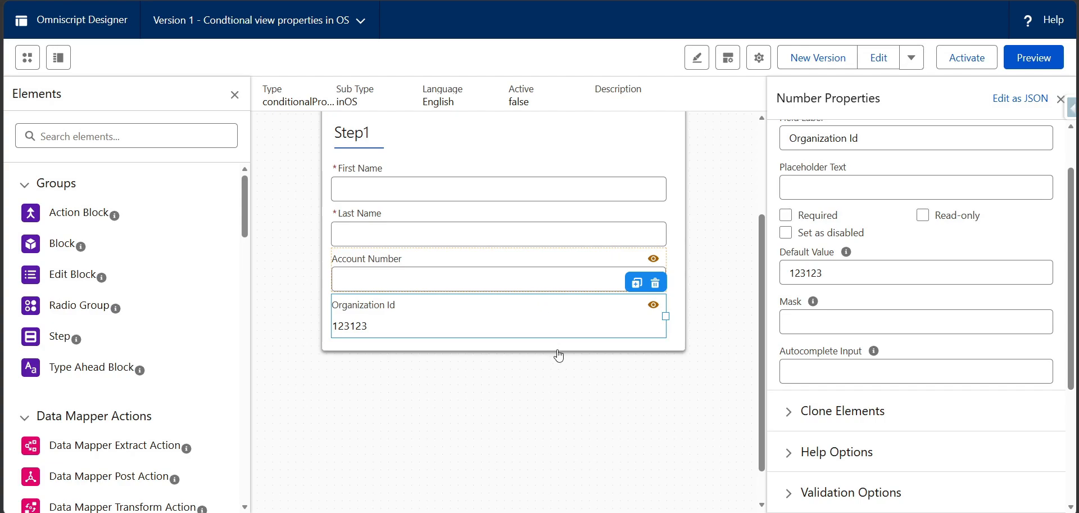
Preview the form and test whether the prefilled Organization Id field can be edited while Account Number is empty
{"action": "left_click", "coordinate": [1041, 61]}
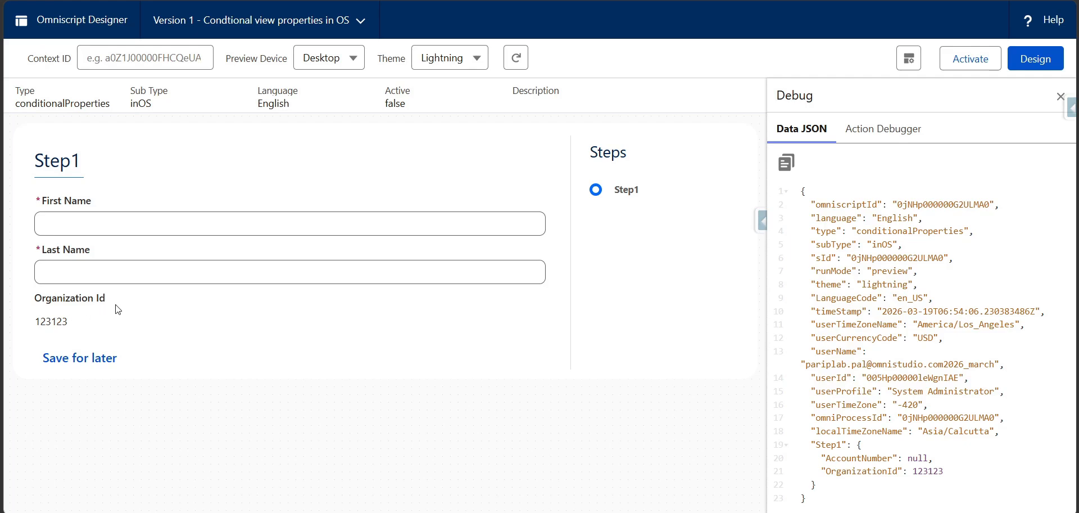
{"action": "left_click", "coordinate": [63, 319]}
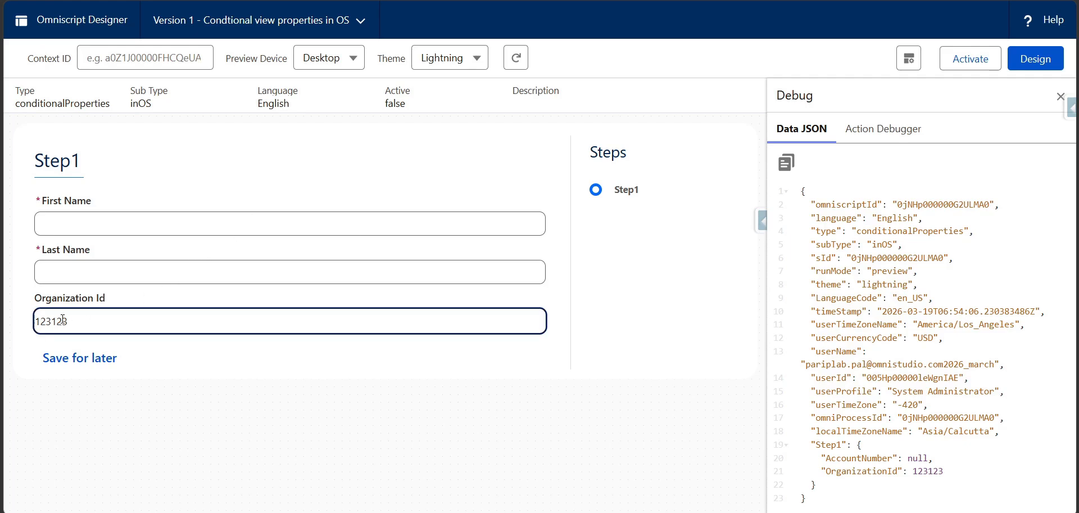
Try to select the prefilled Organization Id value for editing in the preview form
{"action": "left_click", "coordinate": [15, 349]}
{"action": "left_click", "coordinate": [80, 319]}
{"action": "double_click", "coordinate": [80, 319]}
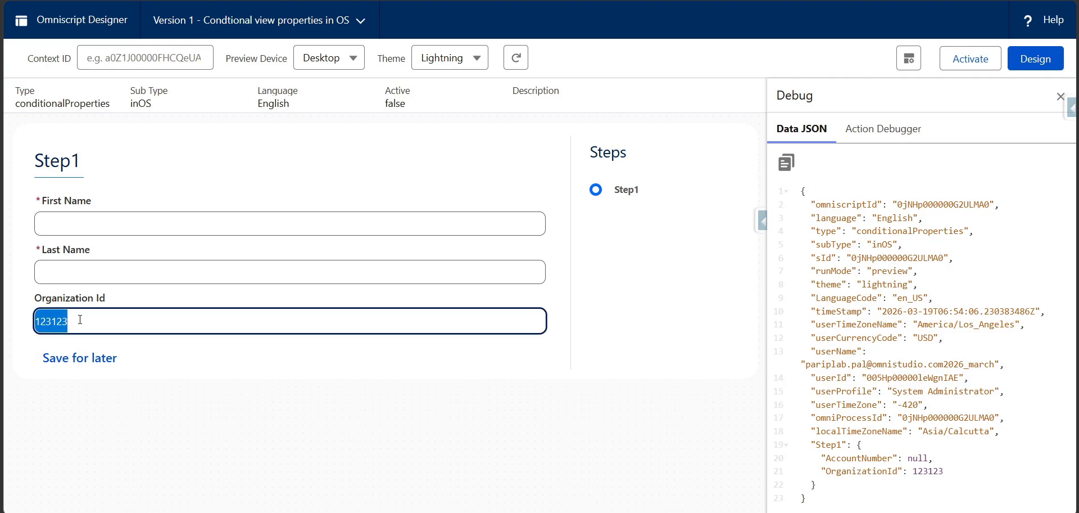
Fill in the first name and last name in the preview form to test the Account Number visibility condition
{"action": "left_click", "coordinate": [143, 218]}
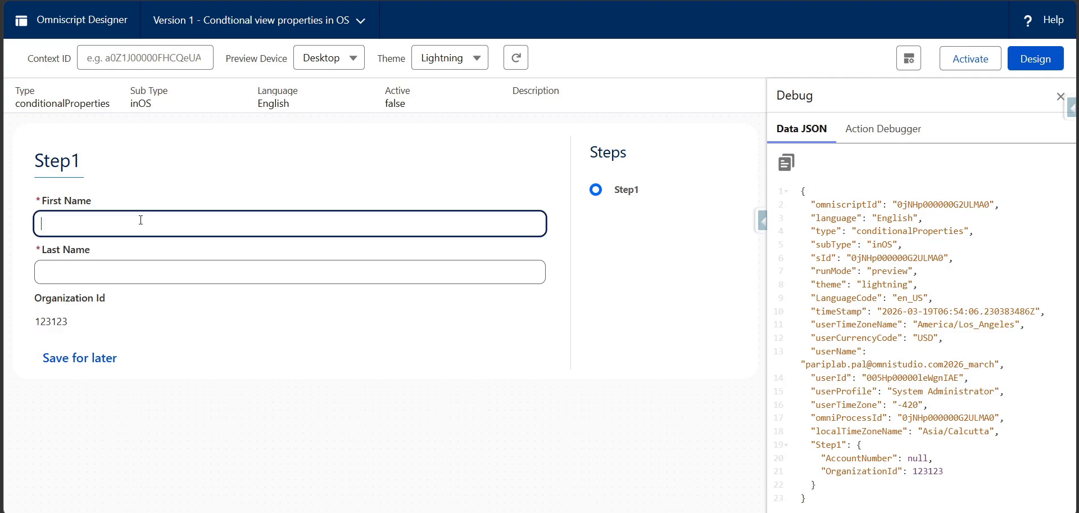
{"action": "type", "text": "Rohit"}
{"action": "key", "text": "Tab"}
{"action": "type", "text": "Sharma"}
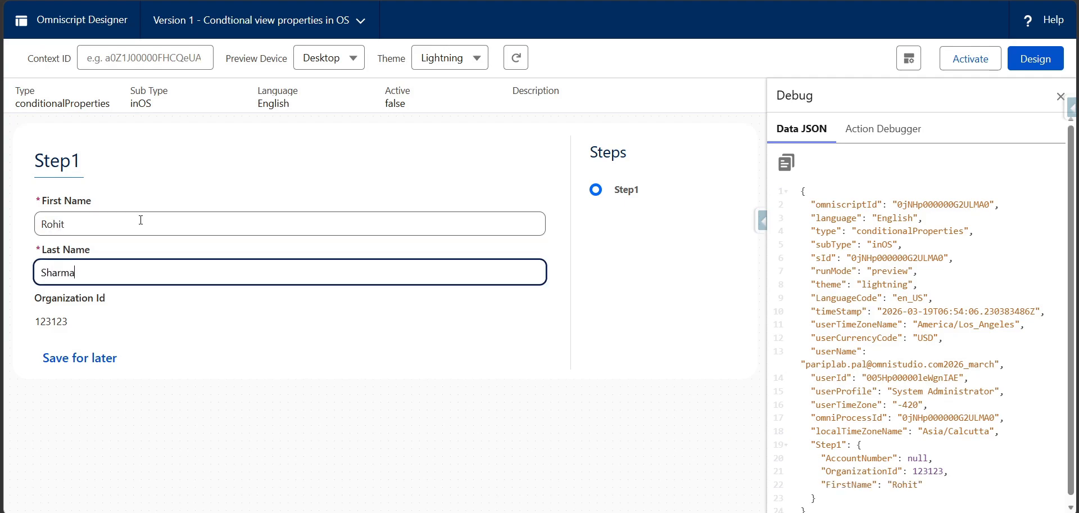
{"action": "left_click", "coordinate": [554, 261]}
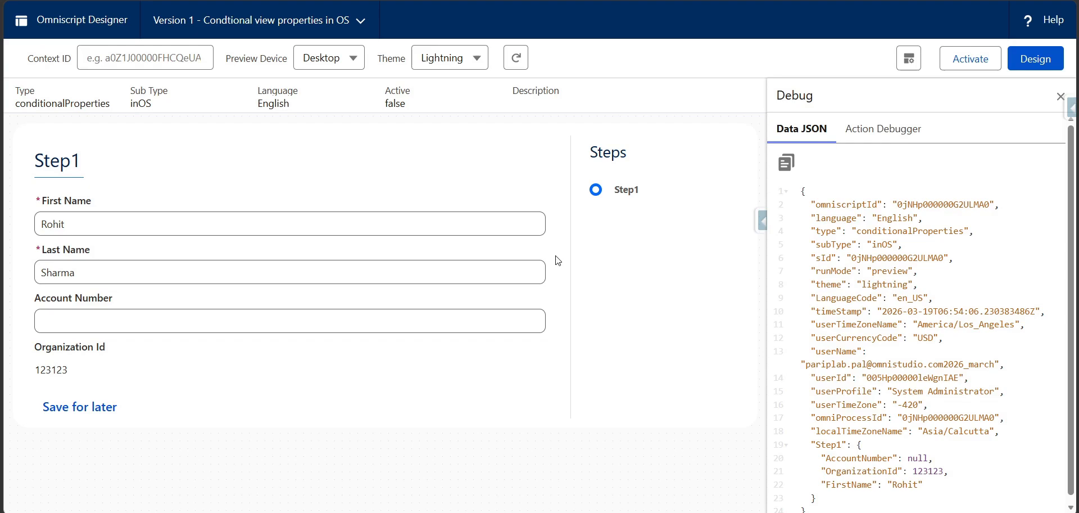
Test the read-only condition by entering an account number and appending digits to the Organization Id
{"action": "left_click", "coordinate": [108, 324]}
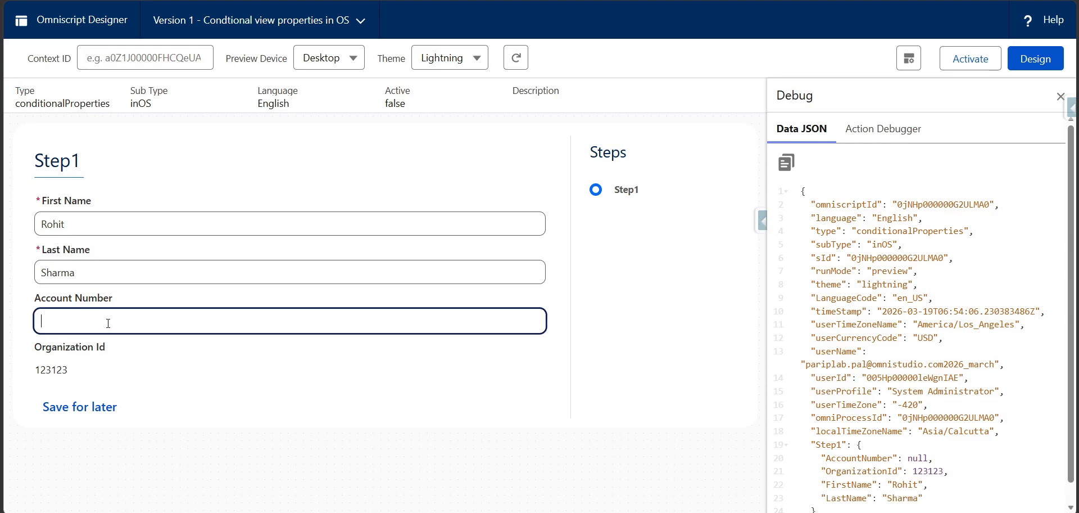
{"action": "type", "text": "213122"}
{"action": "left_click", "coordinate": [558, 303]}
{"action": "left_click", "coordinate": [110, 376]}
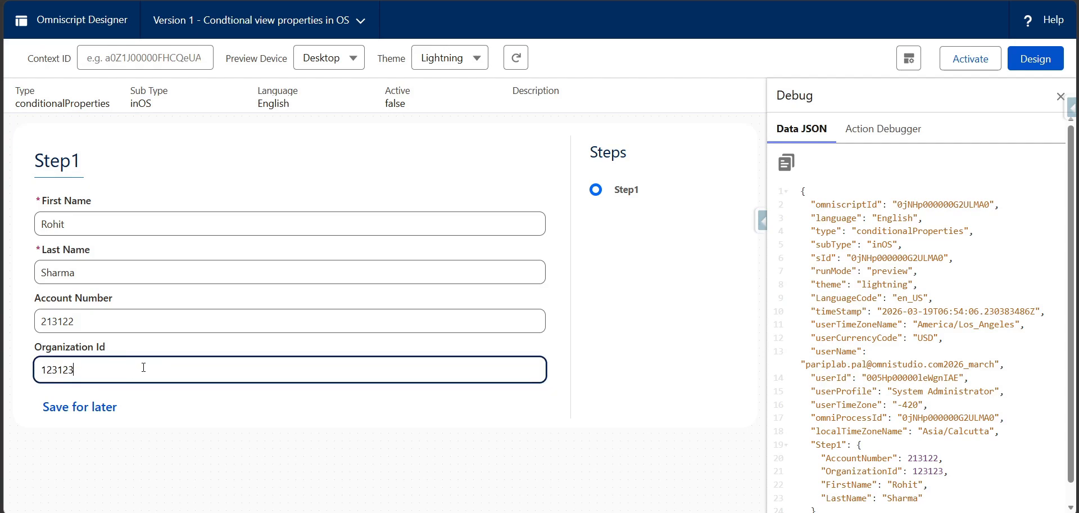
{"action": "type", "text": "23423"}
{"action": "left_click", "coordinate": [551, 374]}
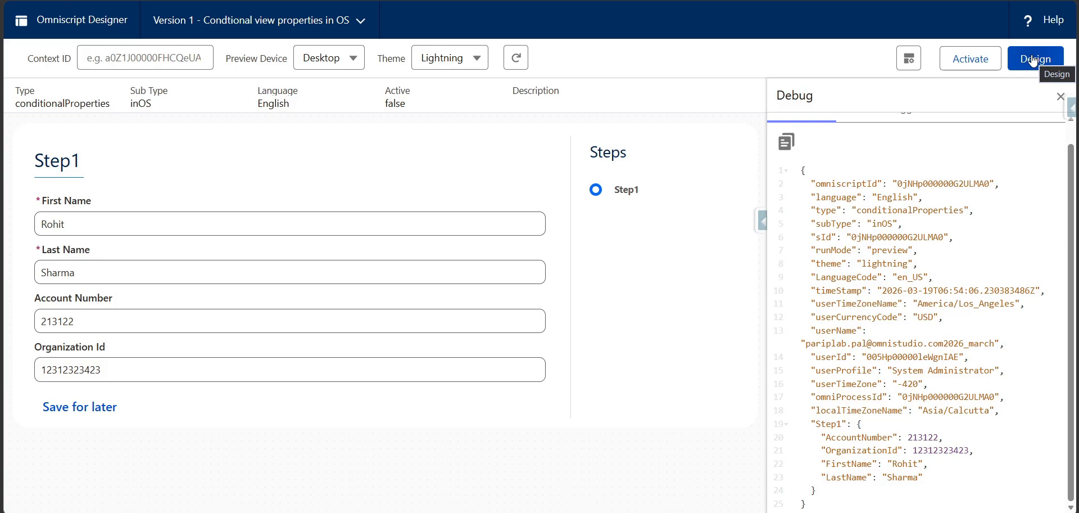
Return to the design view and add a Checkbox input element below Organization Id in Step1
{"action": "left_click", "coordinate": [1033, 59]}
{"action": "left_click", "coordinate": [340, 222]}
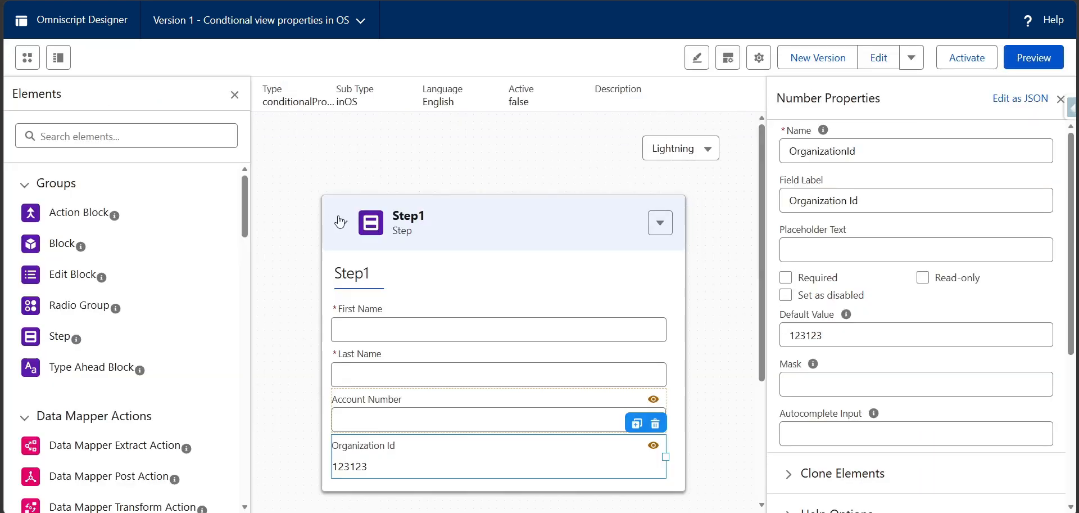
{"action": "scroll", "coordinate": [339, 313], "scroll_direction": "down", "scroll_amount": 3}
{"action": "scroll", "coordinate": [794, 343], "scroll_direction": "down", "scroll_amount": 4}
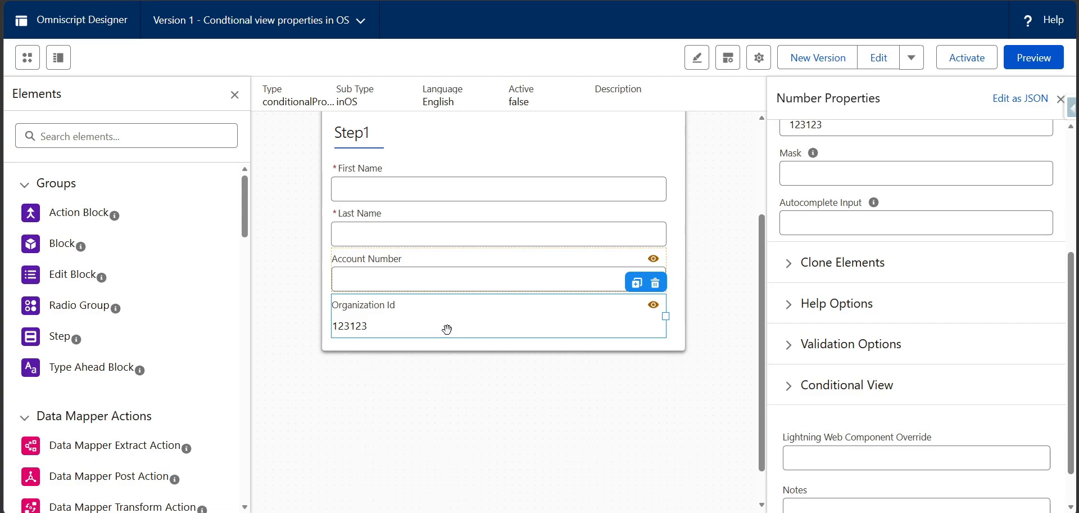
{"action": "left_click", "coordinate": [138, 133]}
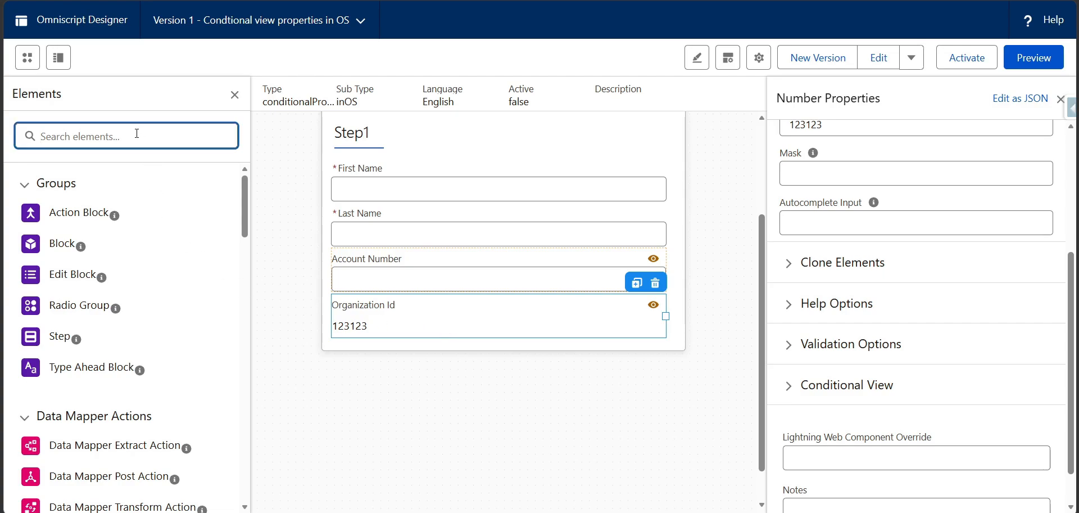
{"action": "type", "text": "chec"}
{"action": "scroll", "coordinate": [92, 350], "scroll_direction": "down", "scroll_amount": 3}
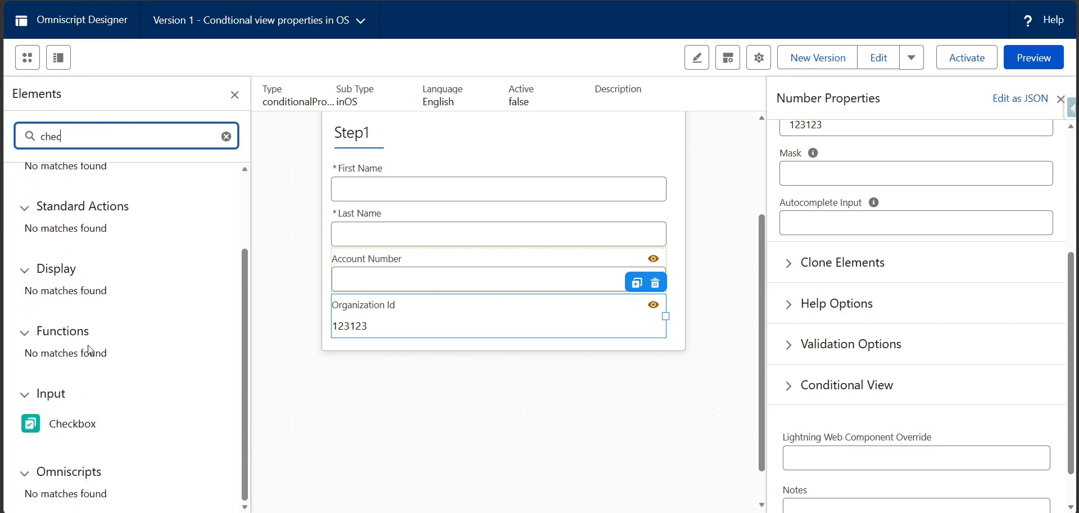
{"action": "left_click_drag", "start_coordinate": [57, 431], "coordinate": [307, 362]}
{"action": "left_click_drag", "start_coordinate": [367, 342], "coordinate": [366, 341]}
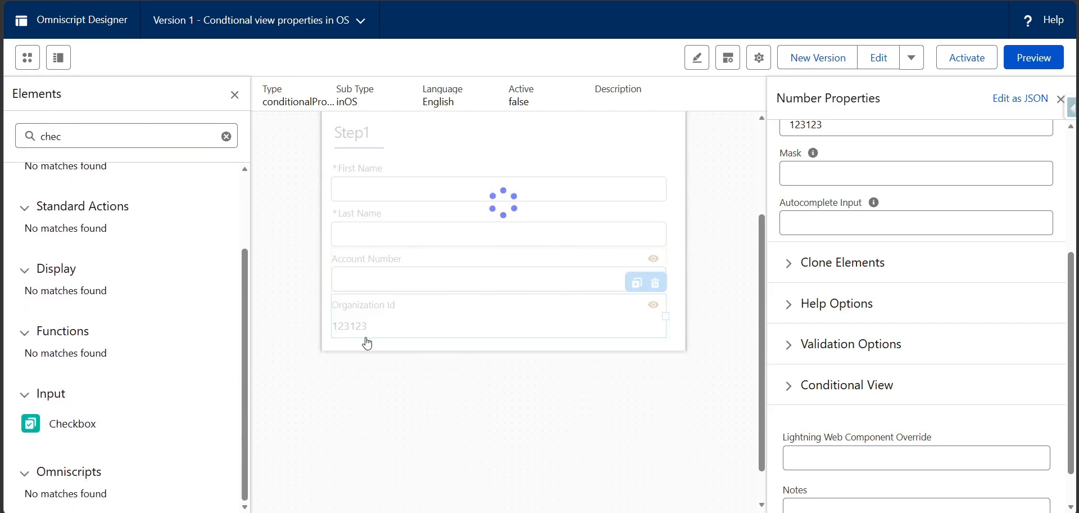
{"action": "scroll", "coordinate": [892, 278], "scroll_direction": "up", "scroll_amount": 1}
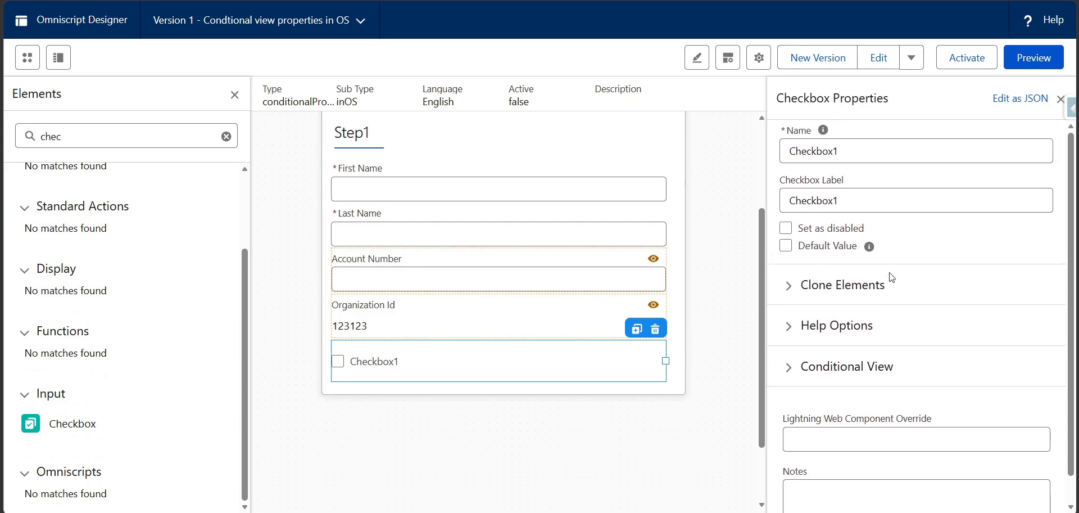
Name the new checkbox element ProvideEmail and set its label to Provide Email
{"action": "double_click", "coordinate": [857, 155]}
{"action": "type", "text": "ProvideEmail"}
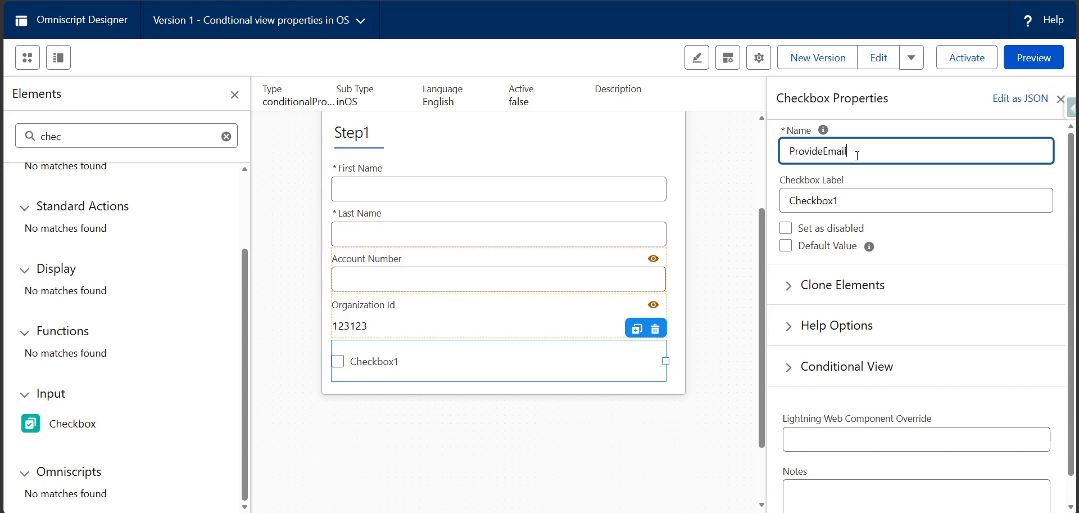
{"action": "double_click", "coordinate": [857, 156]}
{"action": "key", "text": "ctrl+c"}
{"action": "key", "text": "Tab"}
{"action": "key", "text": "ctrl+v"}
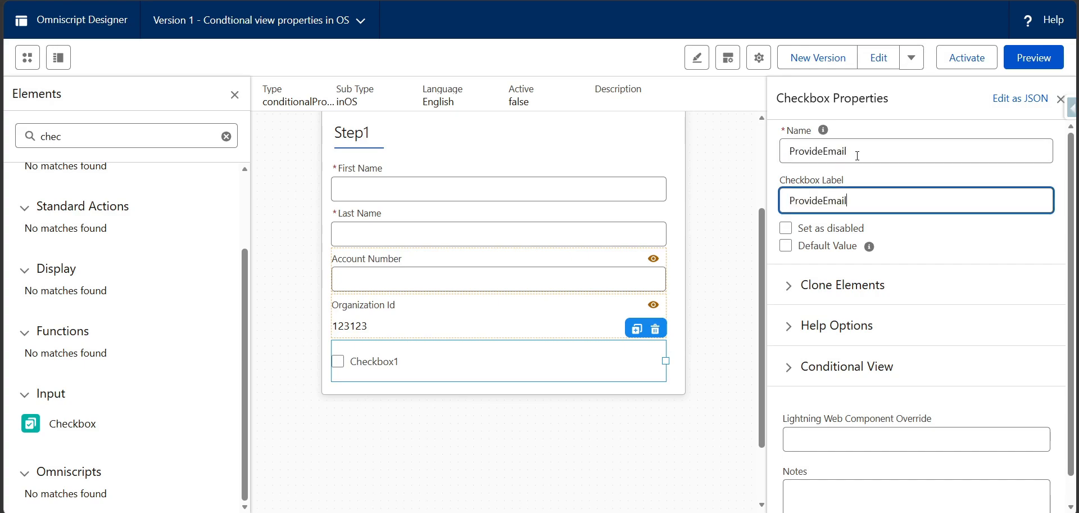
{"action": "left_click", "coordinate": [820, 200]}
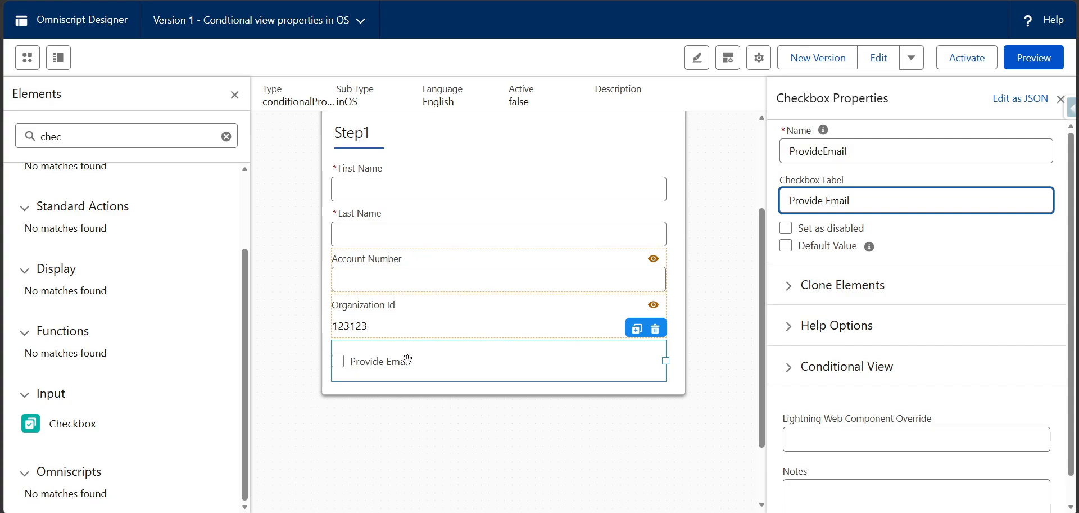
Find the Email input element and add it below the Provide Email checkbox in Step1
{"action": "left_click", "coordinate": [131, 142]}
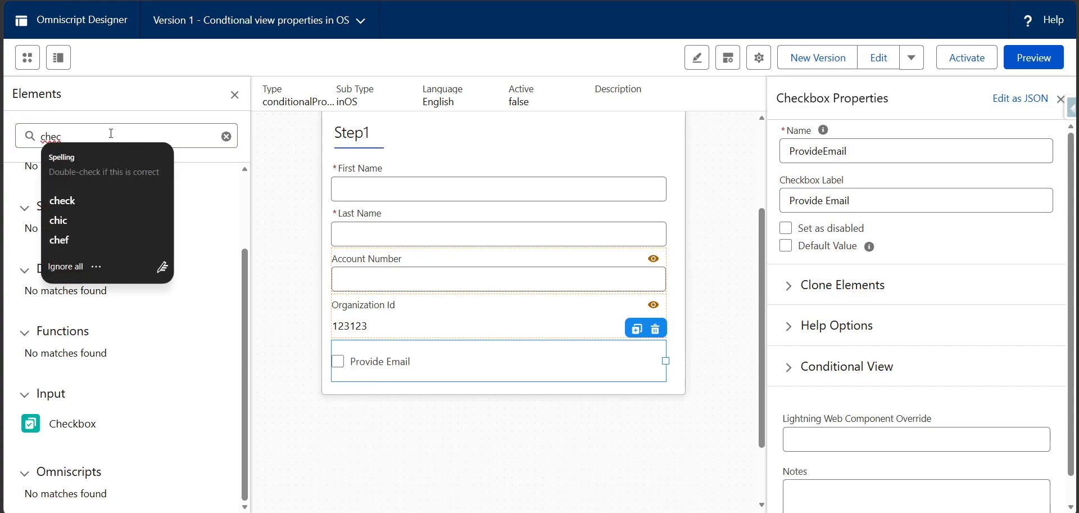
{"action": "key", "text": "ctrl+a"}
{"action": "type", "text": "emai"}
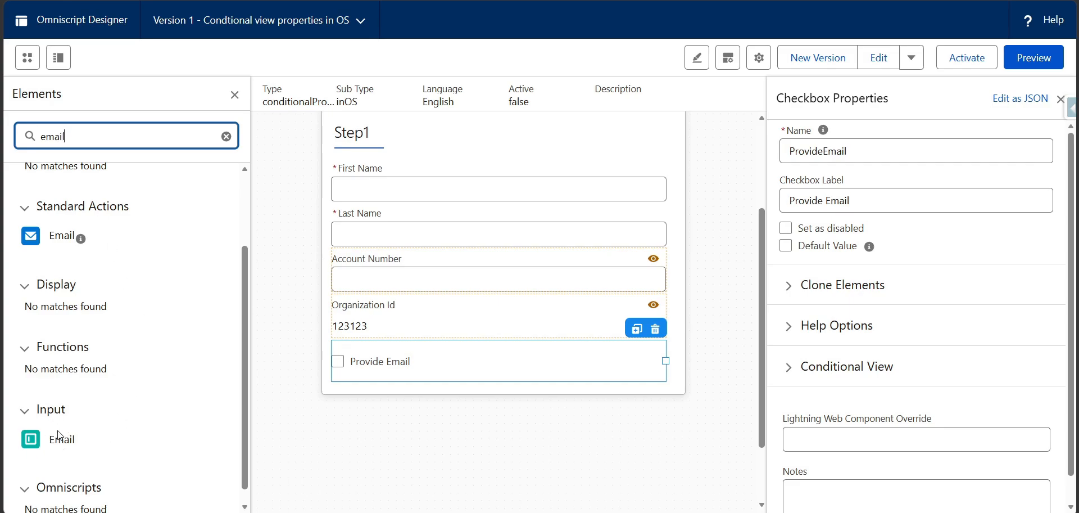
{"action": "left_click_drag", "start_coordinate": [63, 442], "coordinate": [345, 379]}
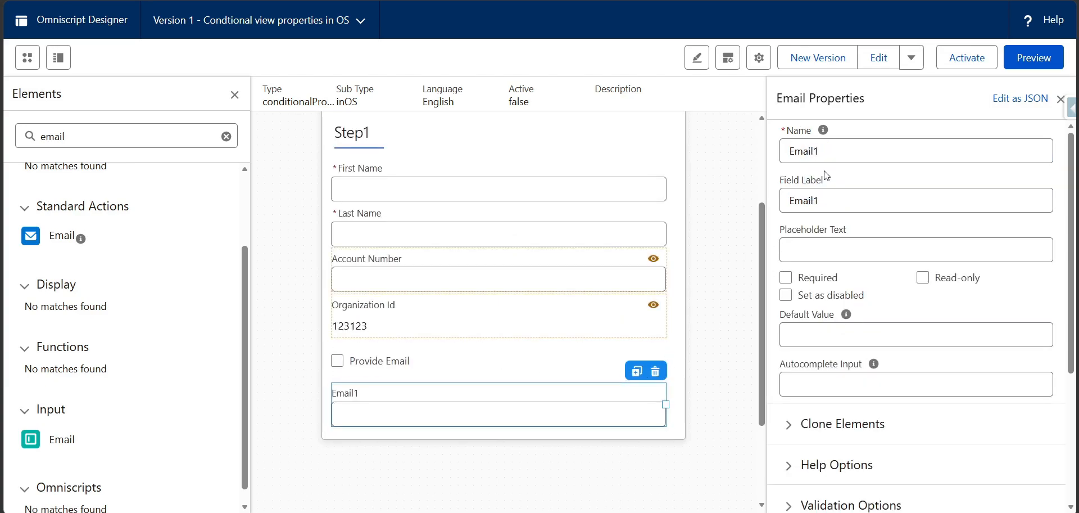
Set the new email element's conditional view type to Set Element to Required if True
{"action": "scroll", "coordinate": [792, 314], "scroll_direction": "down", "scroll_amount": 4}
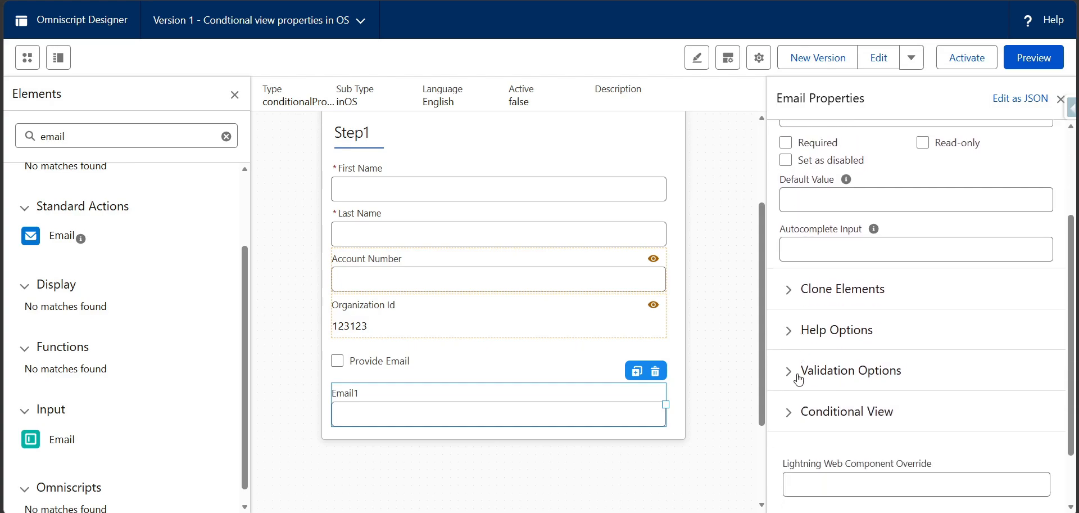
{"action": "left_click", "coordinate": [796, 341]}
{"action": "scroll", "coordinate": [915, 353], "scroll_direction": "down", "scroll_amount": 1}
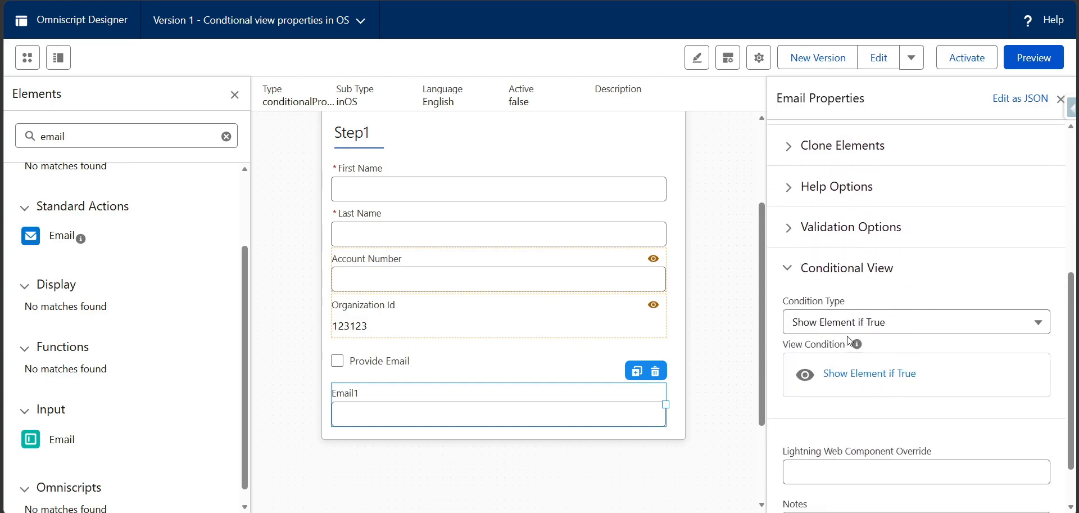
{"action": "left_click", "coordinate": [841, 322]}
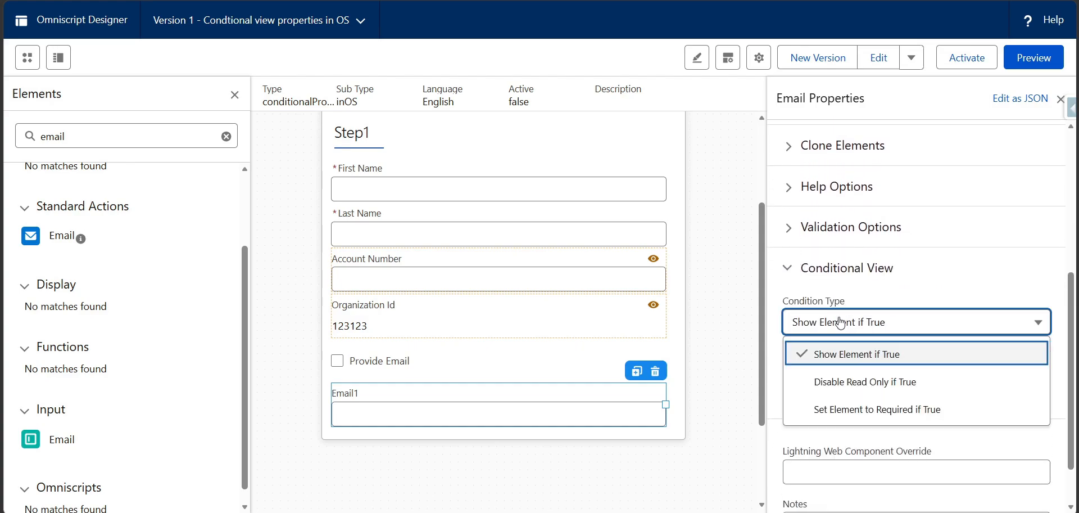
{"action": "left_click", "coordinate": [839, 412]}
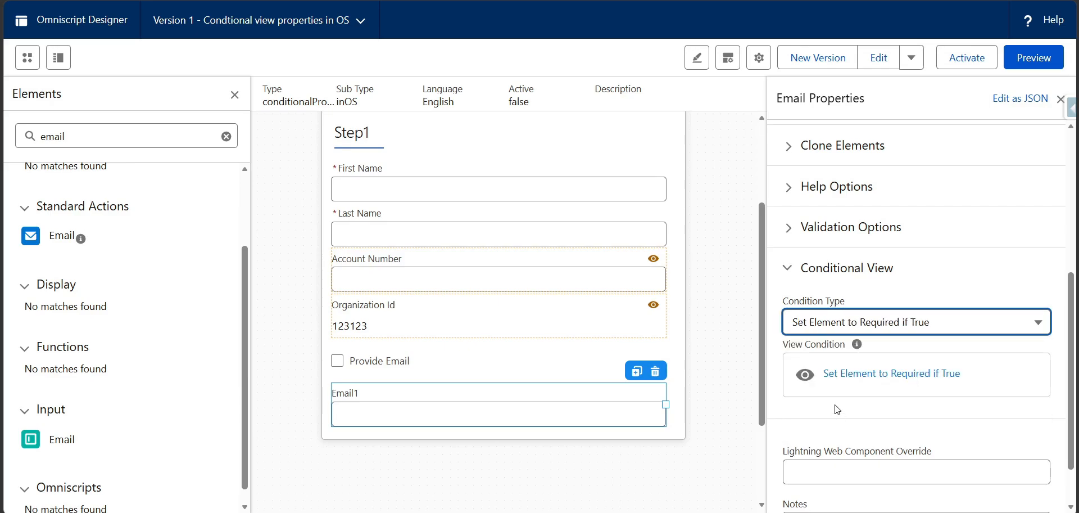
Define and save the email element's view condition as ProvideEmail Equal To true
{"action": "left_click", "coordinate": [851, 378]}
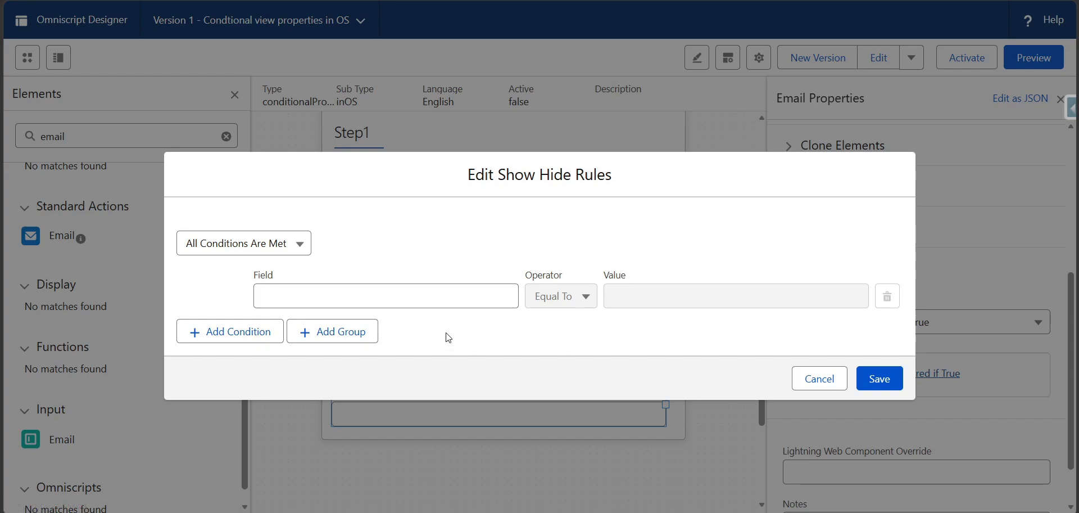
{"action": "left_click", "coordinate": [408, 304]}
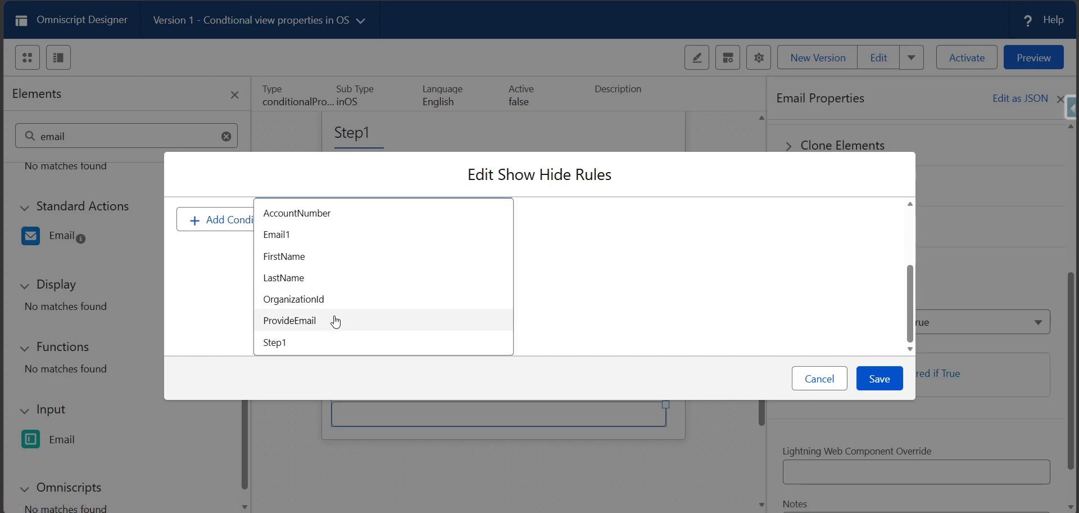
{"action": "left_click", "coordinate": [337, 318]}
{"action": "left_click", "coordinate": [619, 293]}
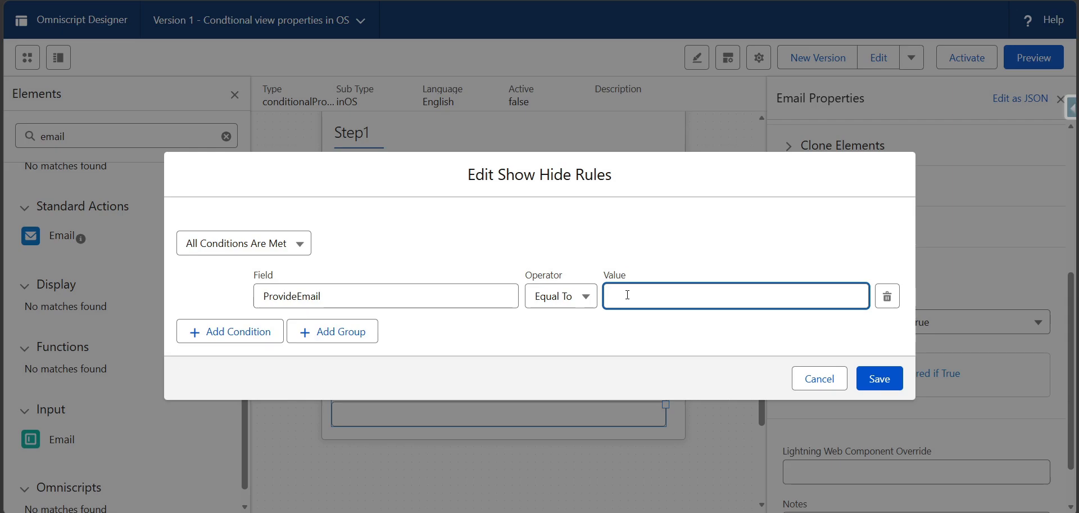
{"action": "type", "text": "true"}
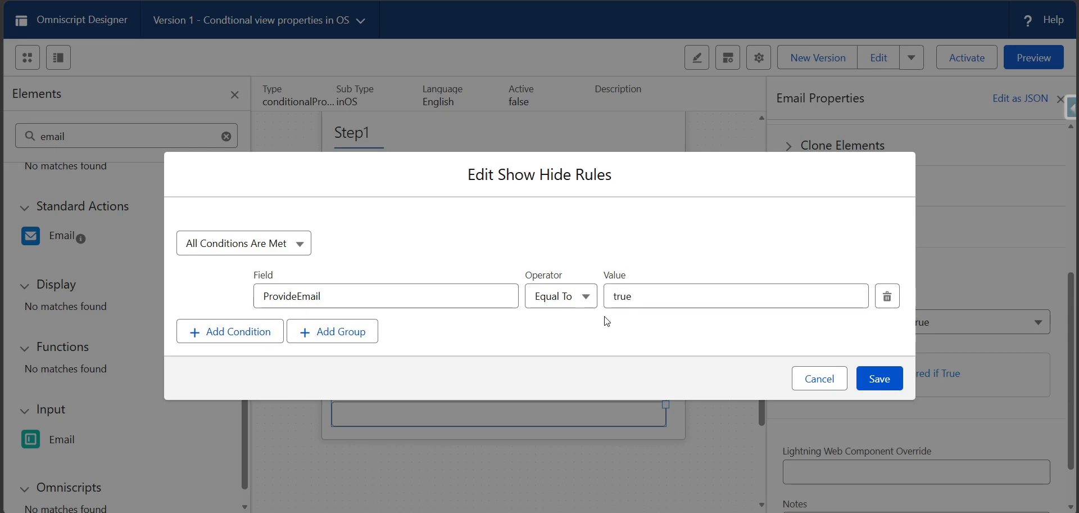
{"action": "left_click", "coordinate": [885, 380]}
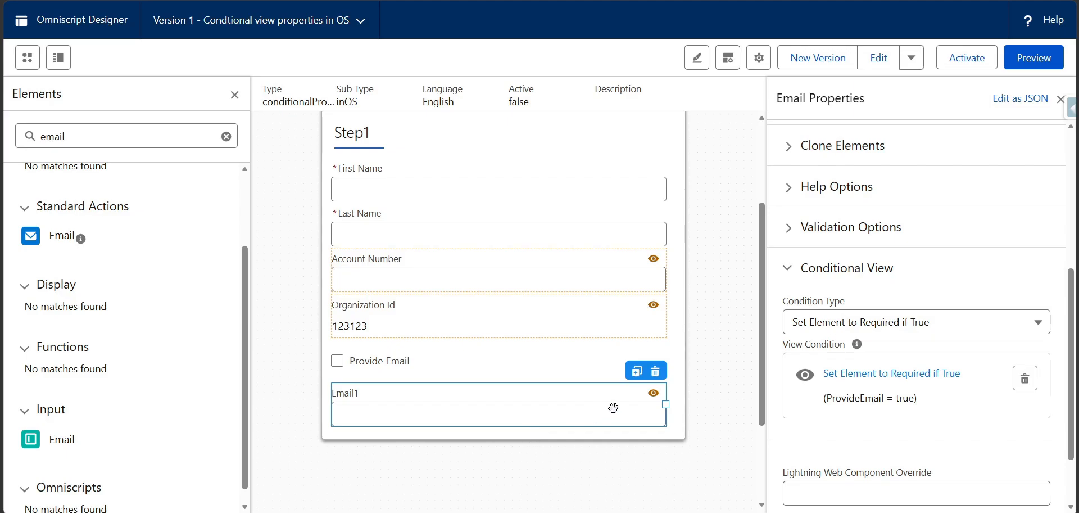
Preview the form and toggle the Provide Email checkbox to test whether the Email1 field becomes required
{"action": "scroll", "coordinate": [816, 320], "scroll_direction": "up", "scroll_amount": 4}
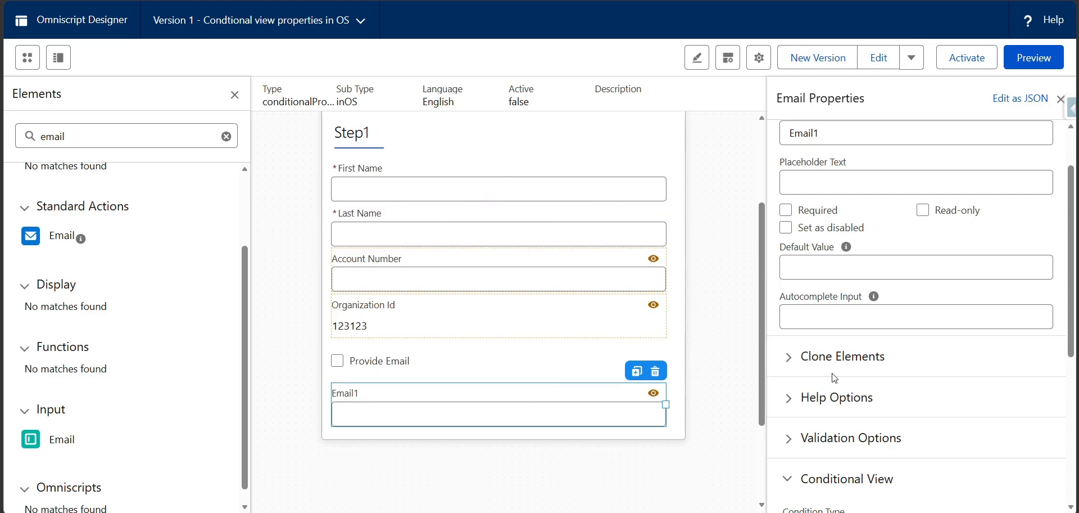
{"action": "scroll", "coordinate": [826, 366], "scroll_direction": "down", "scroll_amount": 3}
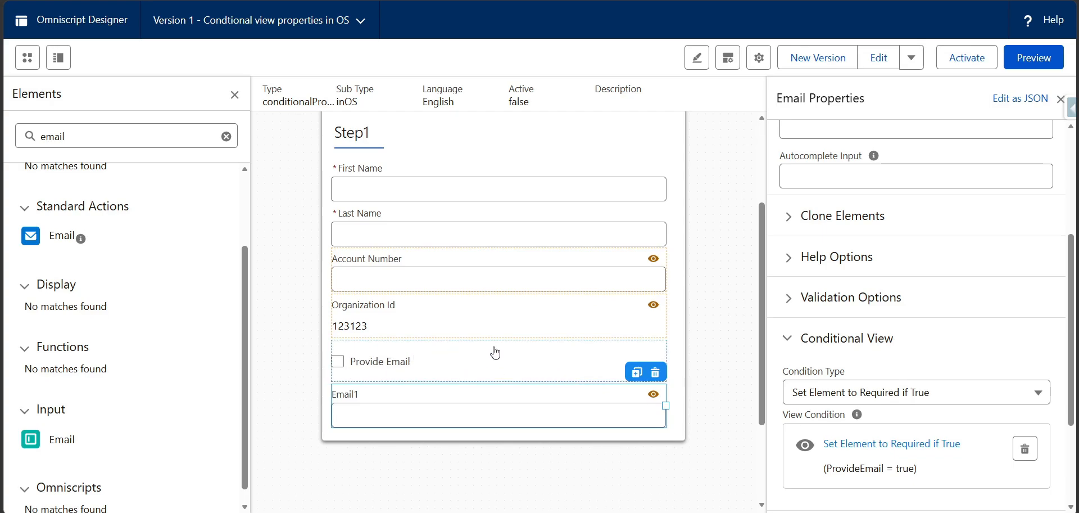
{"action": "left_click", "coordinate": [1033, 62]}
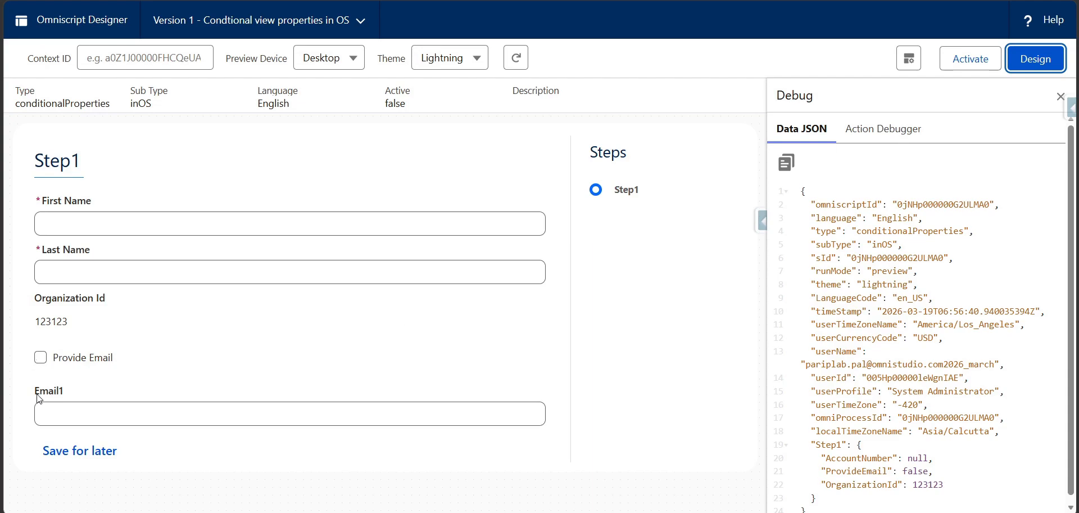
{"action": "left_click_drag", "start_coordinate": [36, 395], "coordinate": [71, 396]}
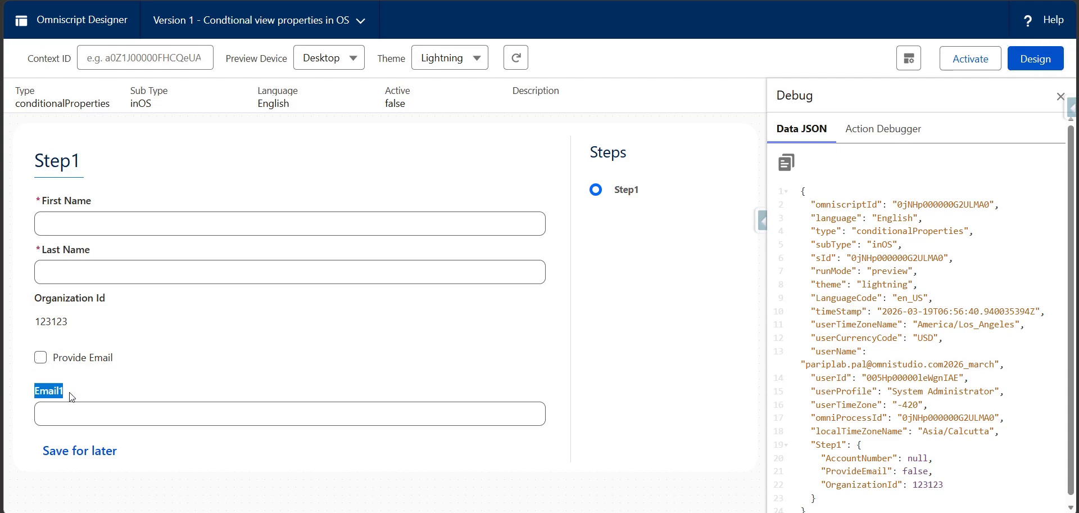
{"action": "left_click", "coordinate": [37, 394]}
{"action": "left_click", "coordinate": [33, 392]}
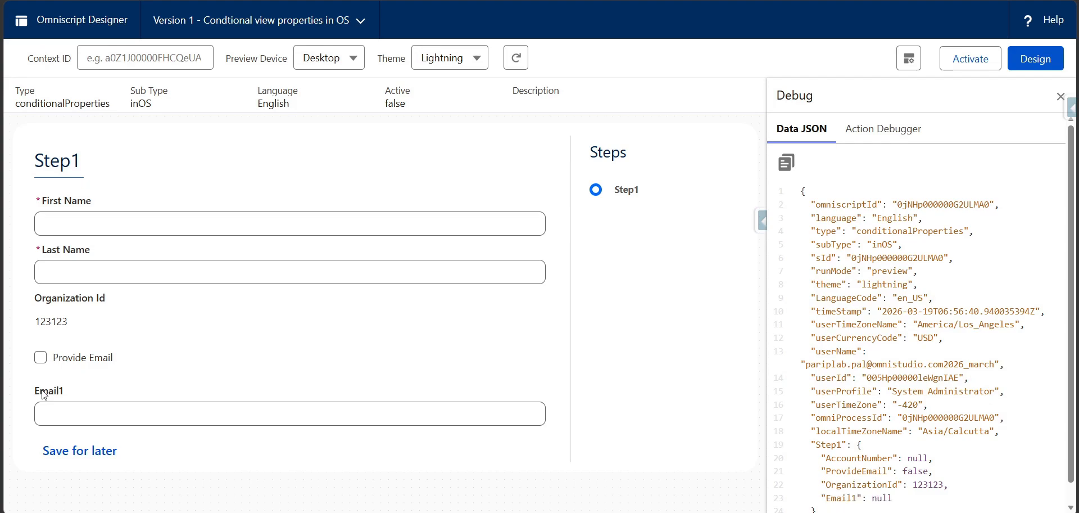
{"action": "left_click", "coordinate": [41, 360]}
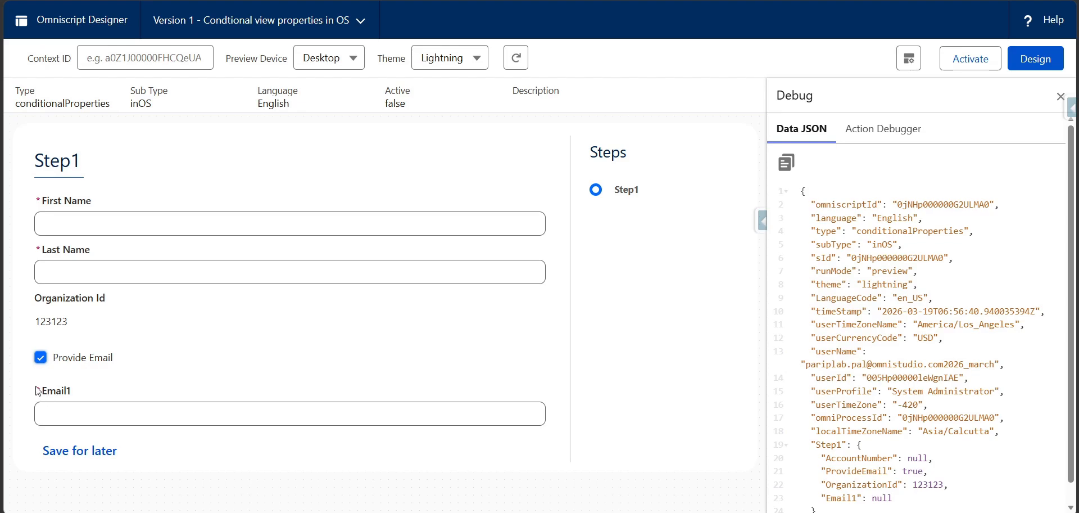
{"action": "left_click", "coordinate": [41, 357]}
{"action": "left_click", "coordinate": [41, 359]}
Return to the design view, expand Step1, and review the Email1 element's conditional view settings
{"action": "left_click", "coordinate": [1033, 59]}
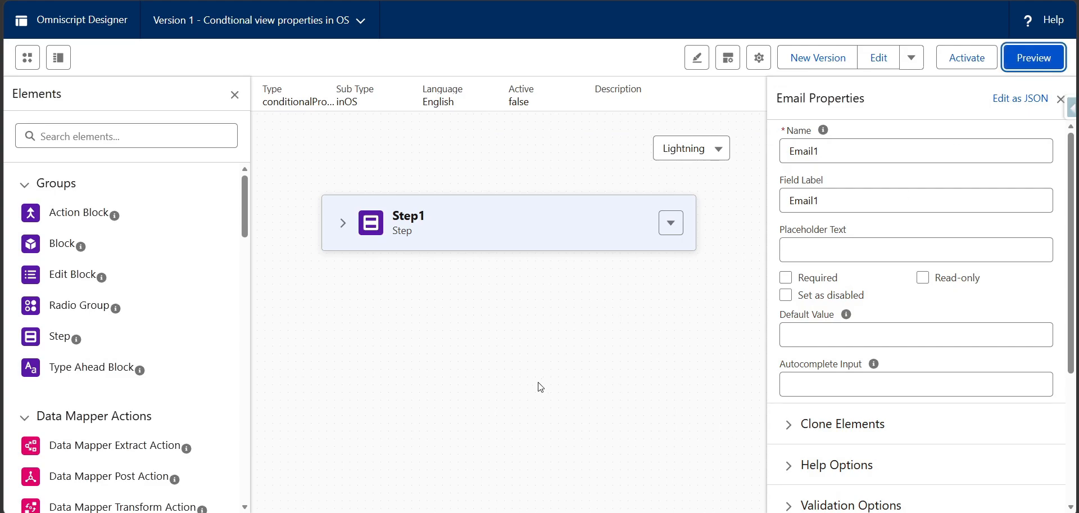
{"action": "left_click", "coordinate": [342, 222]}
{"action": "scroll", "coordinate": [416, 399], "scroll_direction": "down", "scroll_amount": 3}
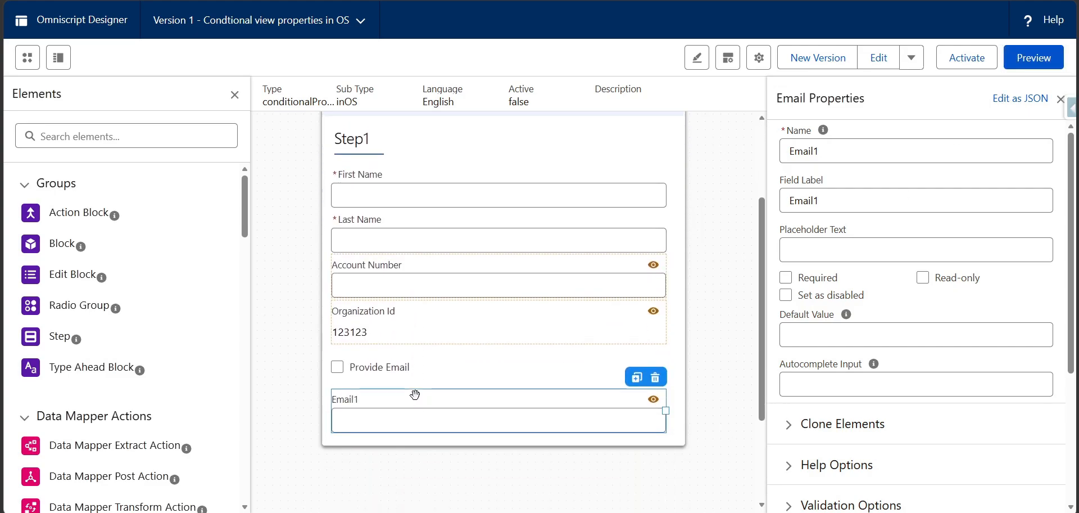
{"action": "scroll", "coordinate": [415, 395], "scroll_direction": "up", "scroll_amount": 1}
{"action": "scroll", "coordinate": [803, 409], "scroll_direction": "down", "scroll_amount": 3}
{"action": "left_click", "coordinate": [806, 414]}
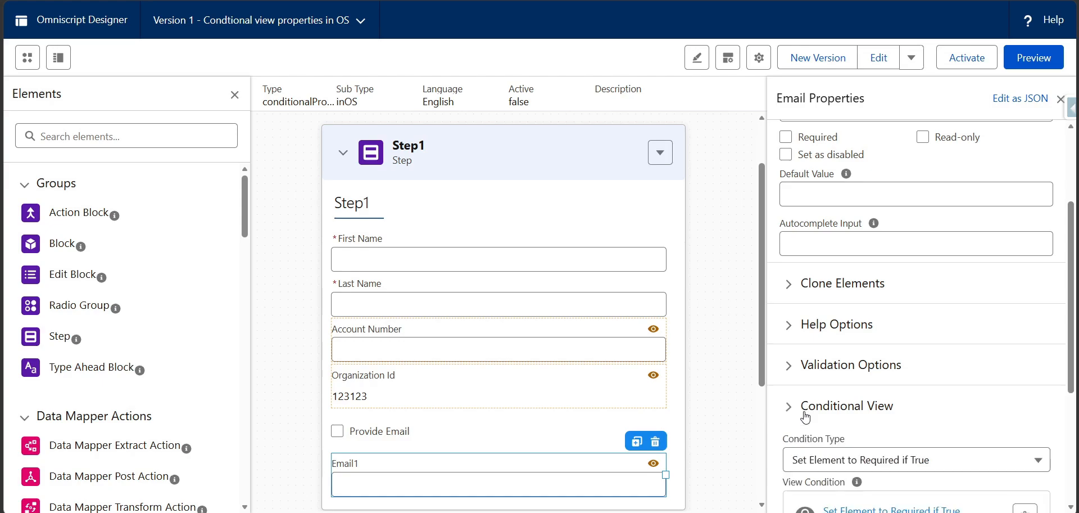
{"action": "scroll", "coordinate": [805, 416], "scroll_direction": "down", "scroll_amount": 3}
{"action": "scroll", "coordinate": [655, 403], "scroll_direction": "down", "scroll_amount": 1}
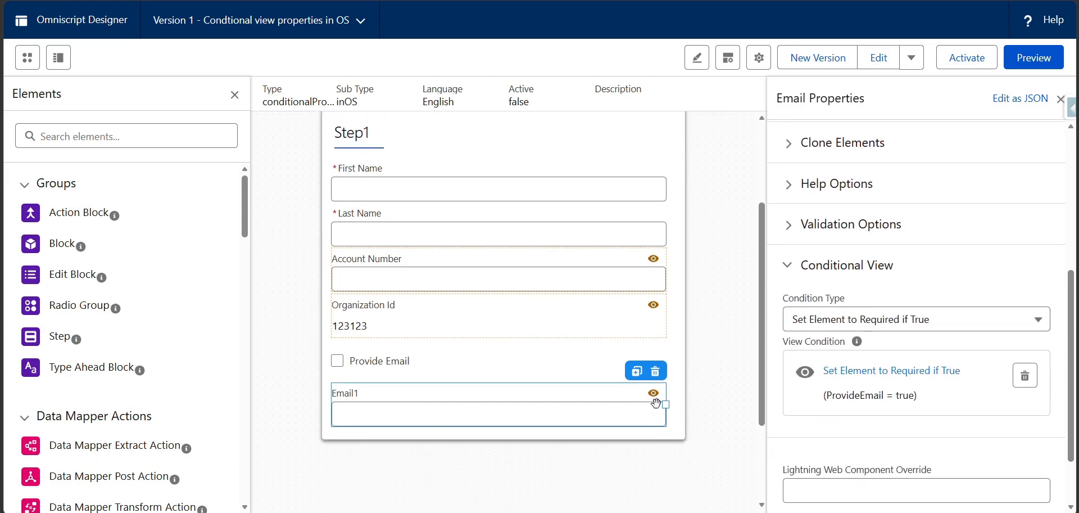